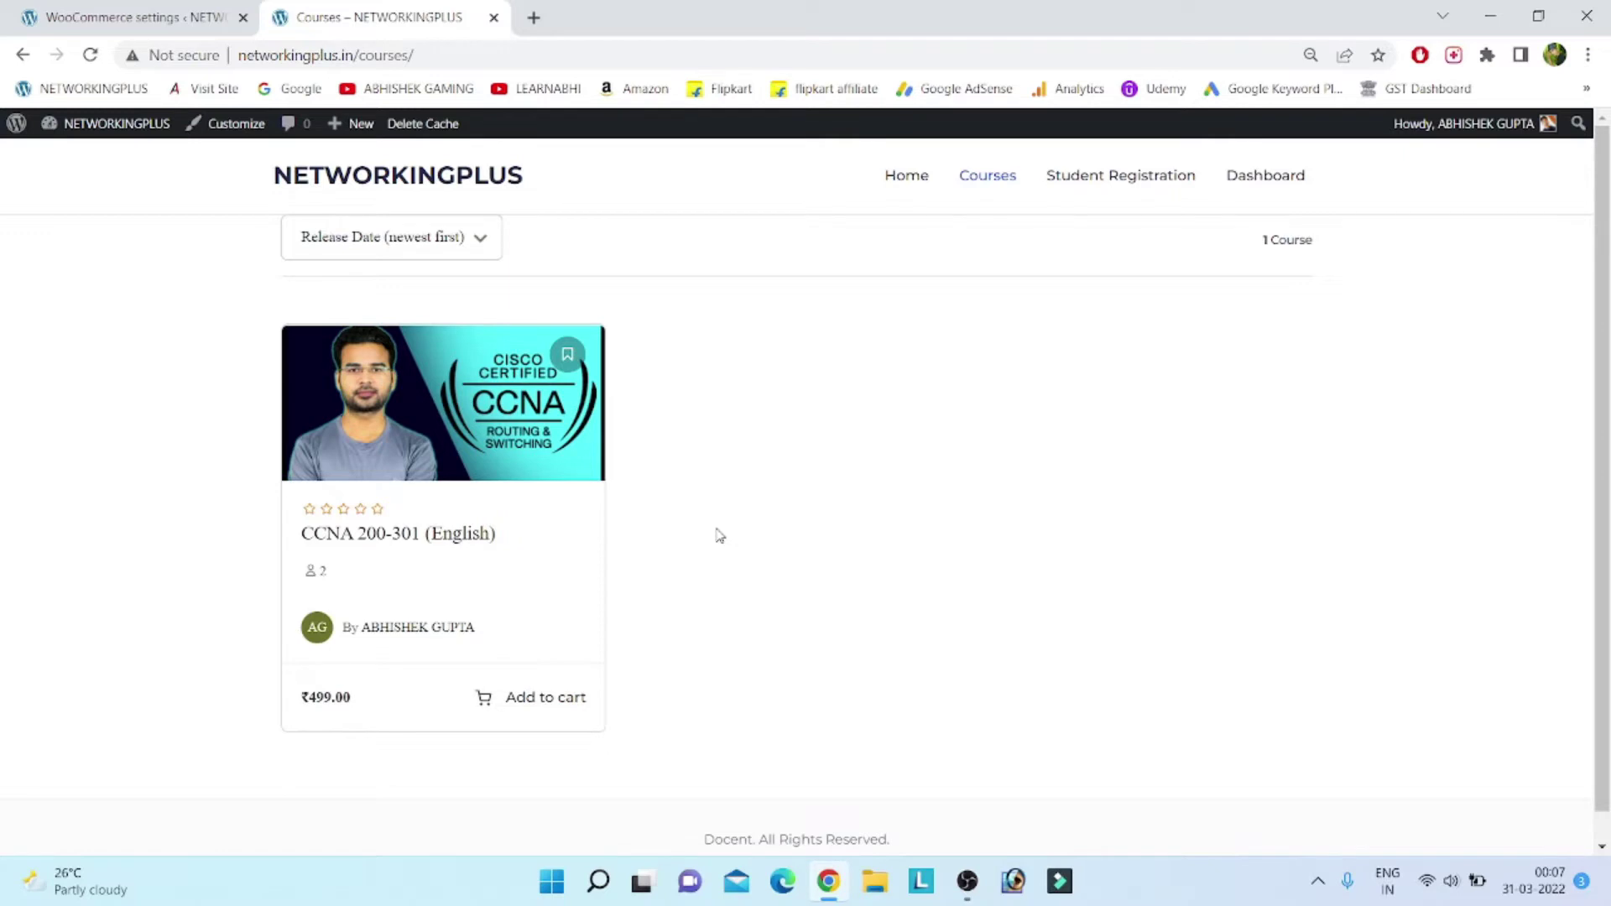
# - Add the CCNA course to the cart, view the Cart page, and proceed to the Checkout page
pyautogui.click(541, 700)
pyautogui.click(538, 701)
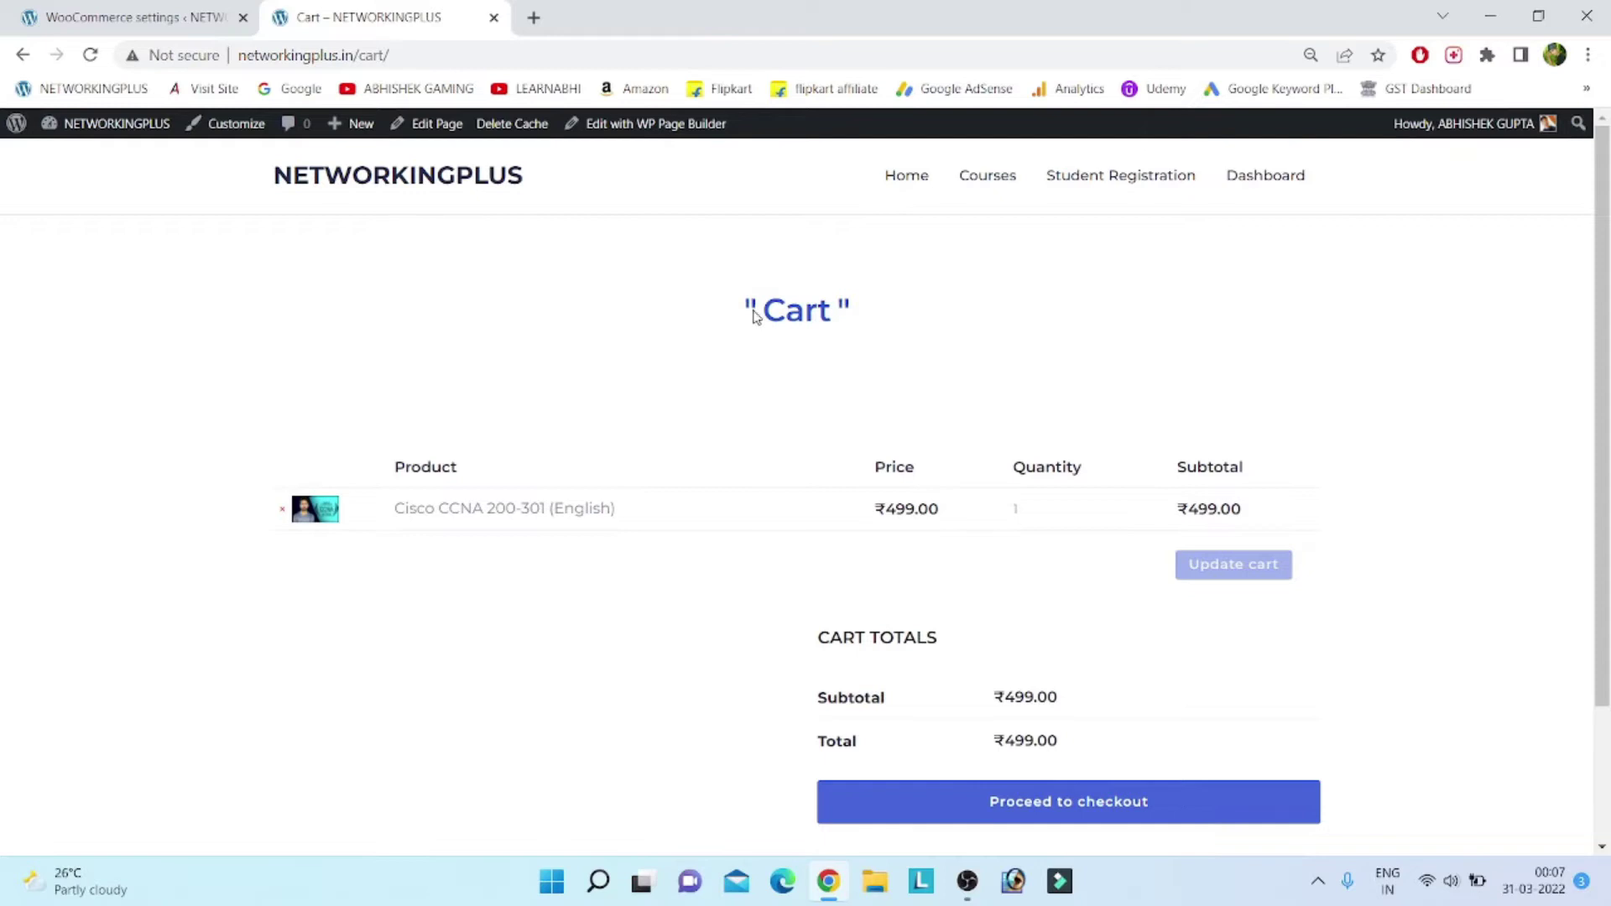
pyautogui.moveTo(755, 314); pyautogui.dragTo(850, 313)
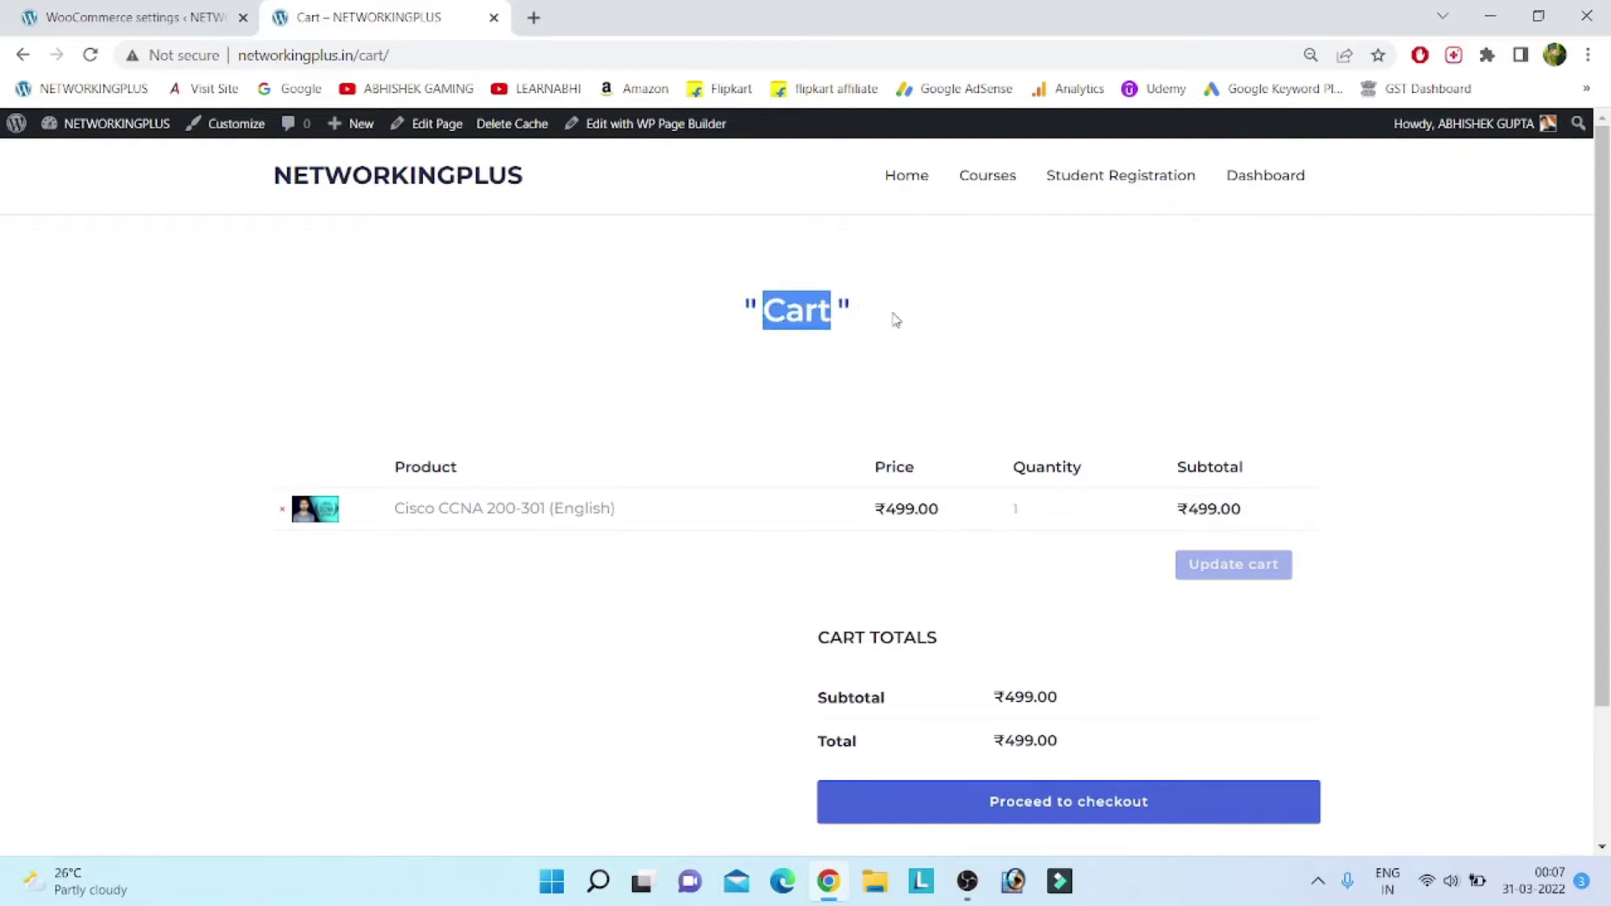
pyautogui.scroll(-2, 882, 378)
pyautogui.click(1073, 636)
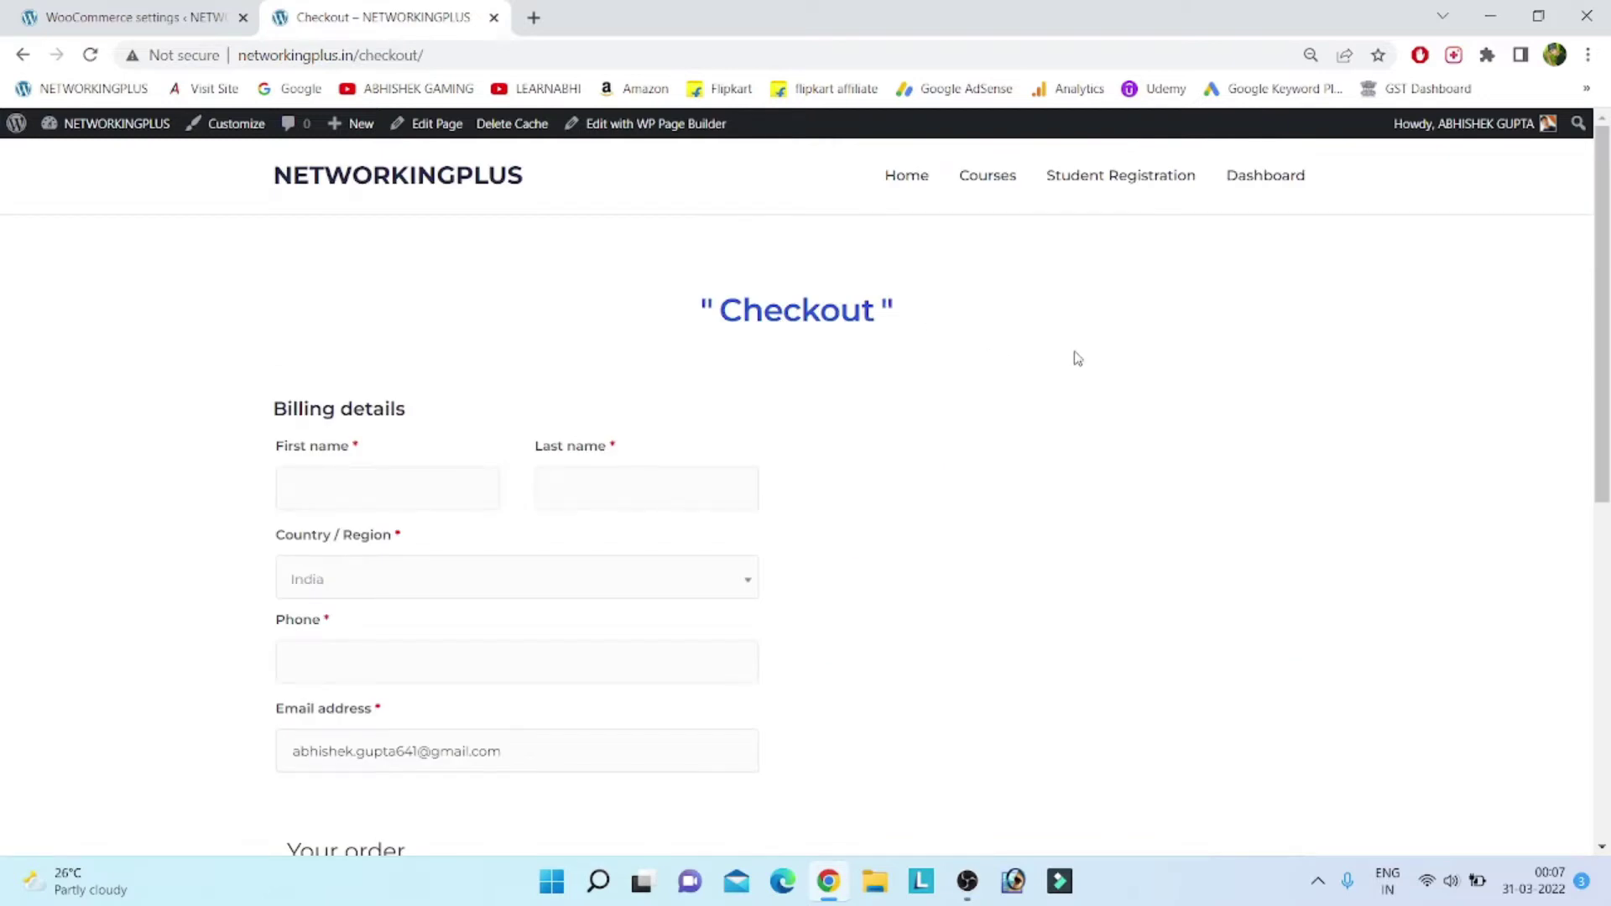
pyautogui.moveTo(1604, 207)
pyautogui.mouseDown()
pyautogui.moveTo(1603, 500)
pyautogui.moveTo(1577, 183)
pyautogui.mouseUp()
pyautogui.doubleClick(706, 325)
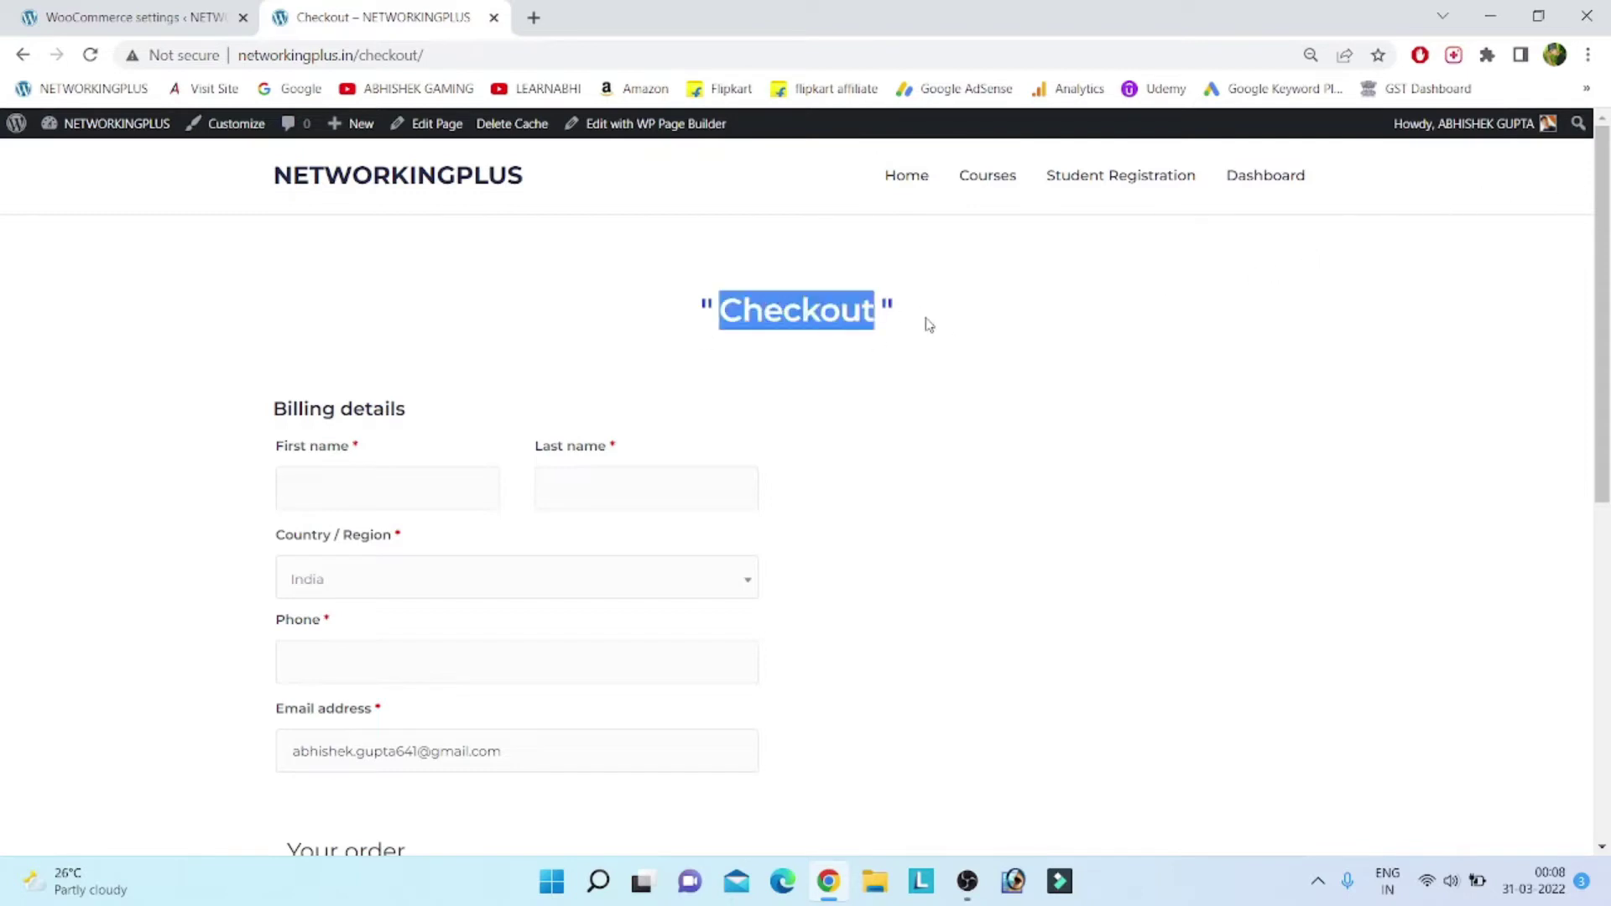
pyautogui.click(1006, 333)
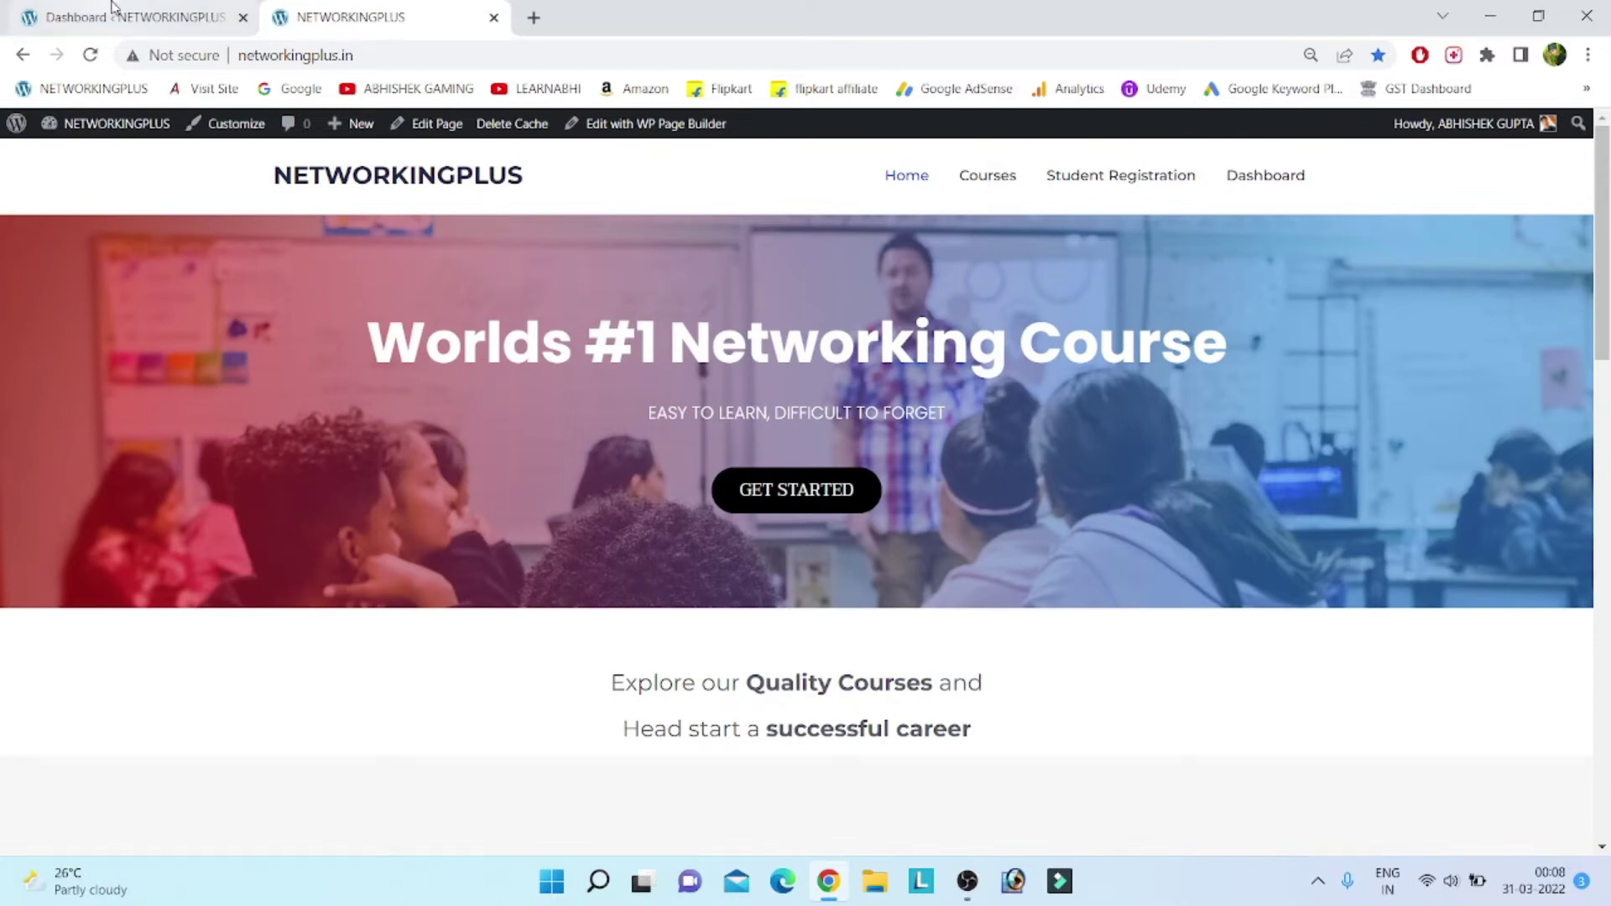
# - Enable 'Redirect to the cart page after successful addition' in WooCommerce product settings and save
pyautogui.click(114, 15)
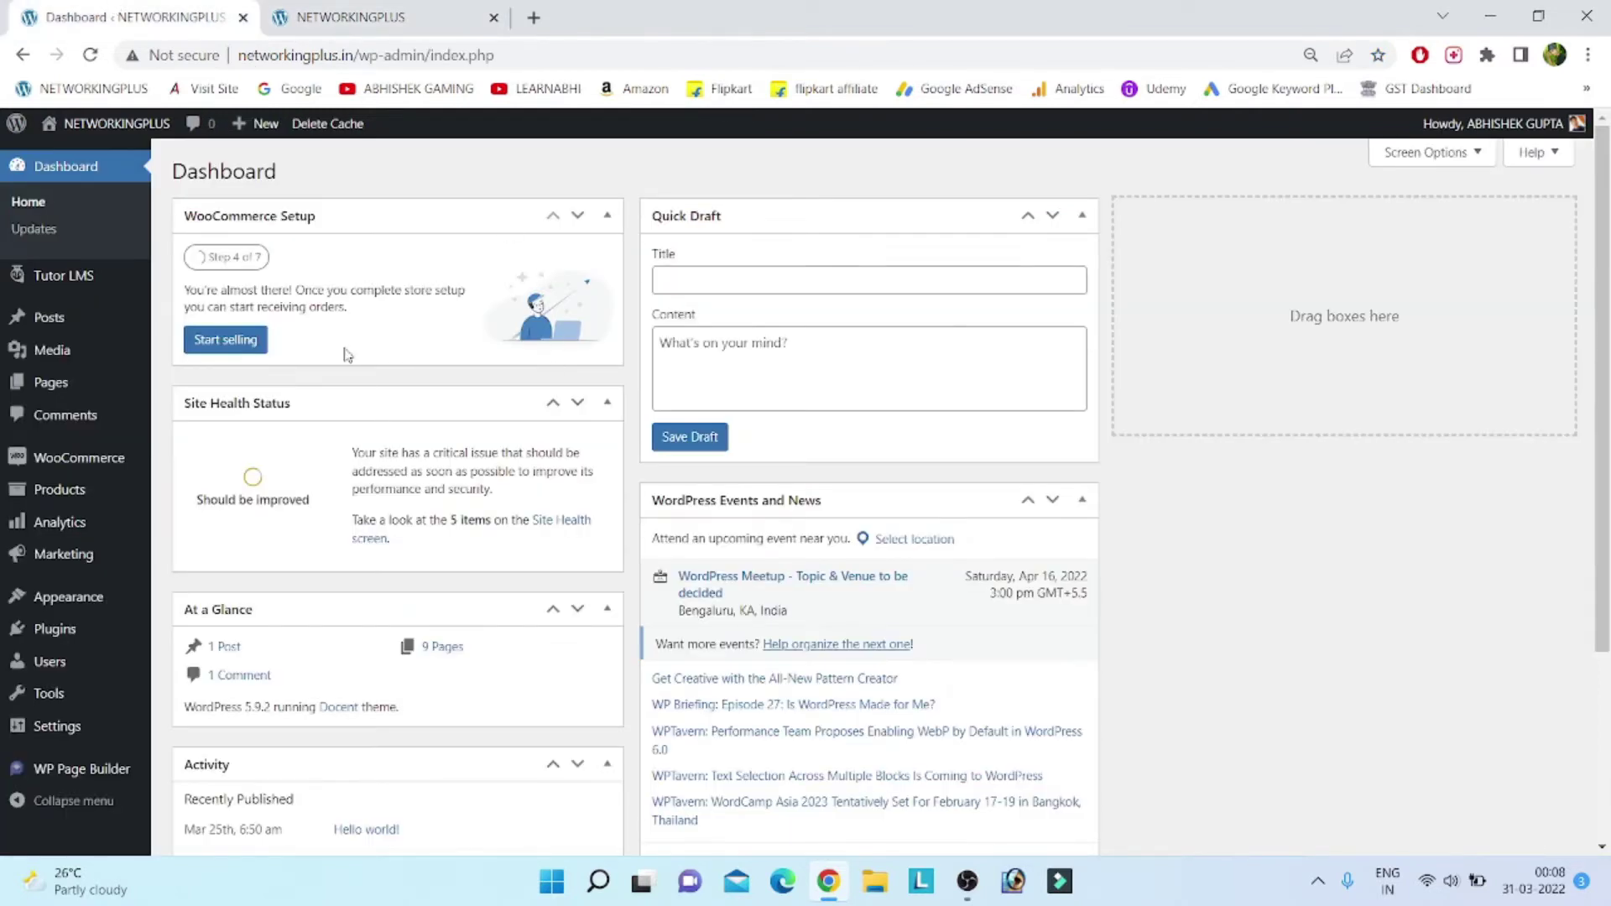
pyautogui.moveTo(78, 458)
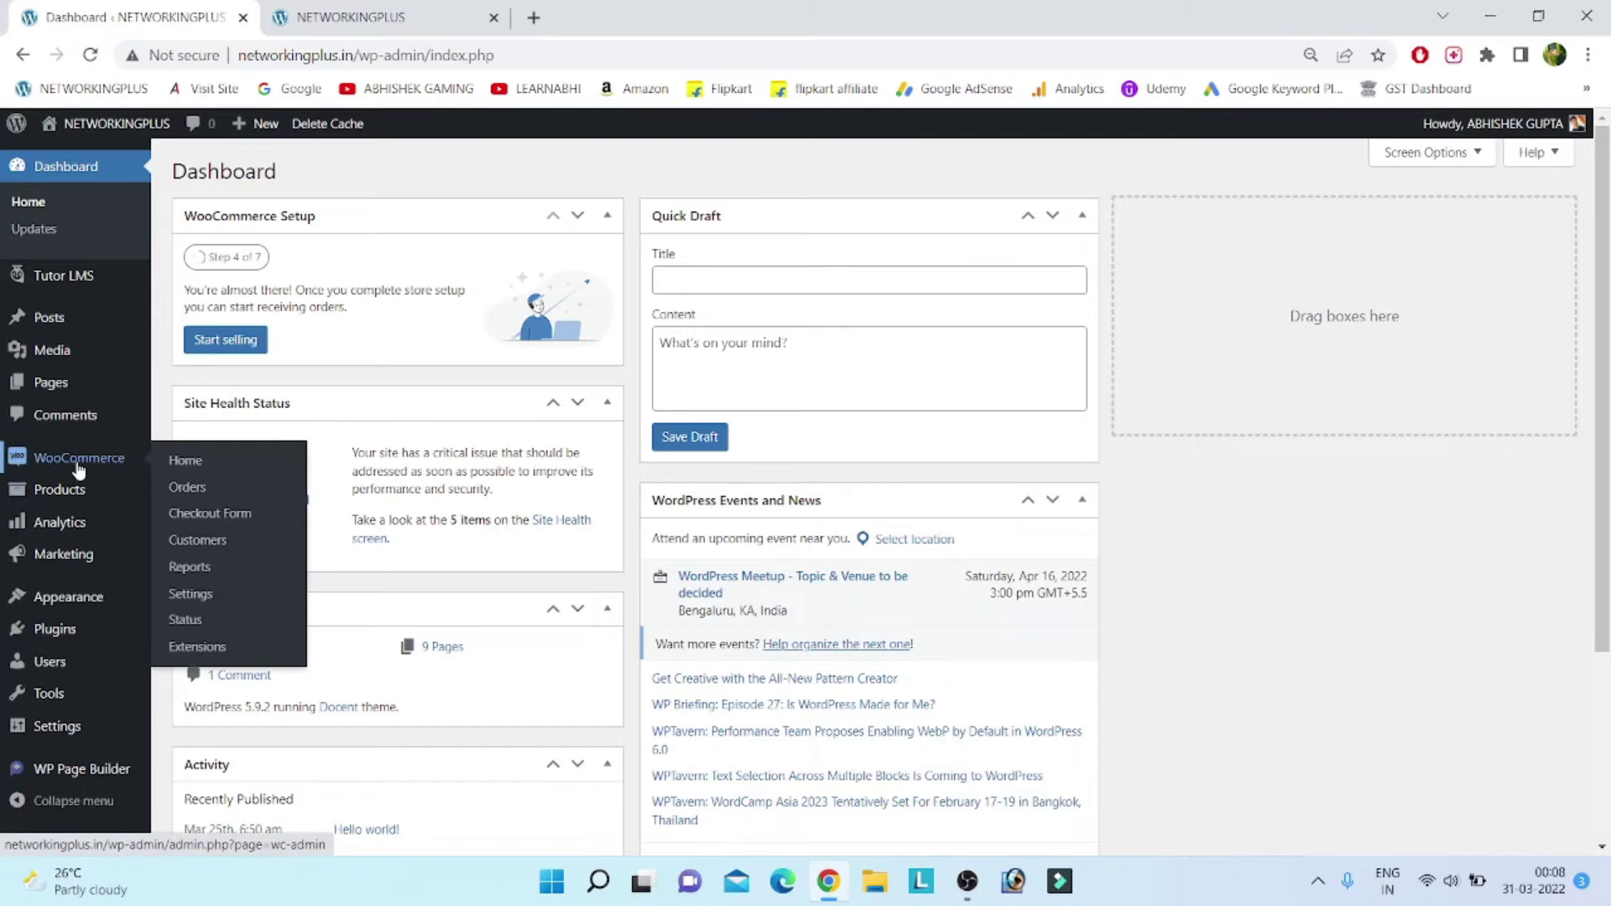
pyautogui.click(188, 592)
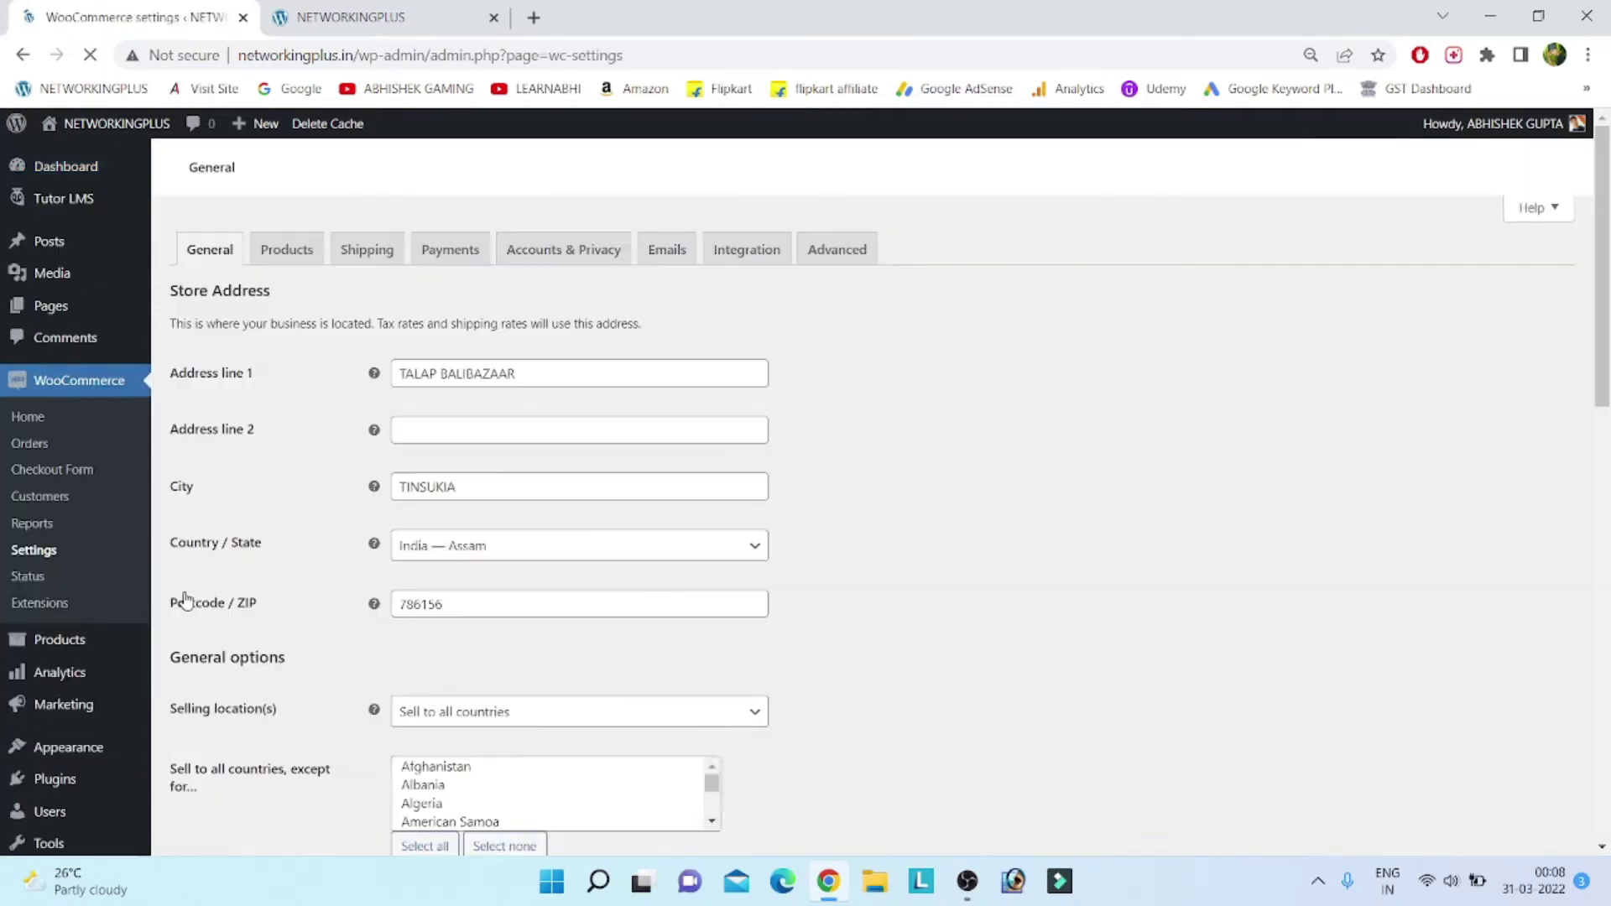
pyautogui.click(286, 250)
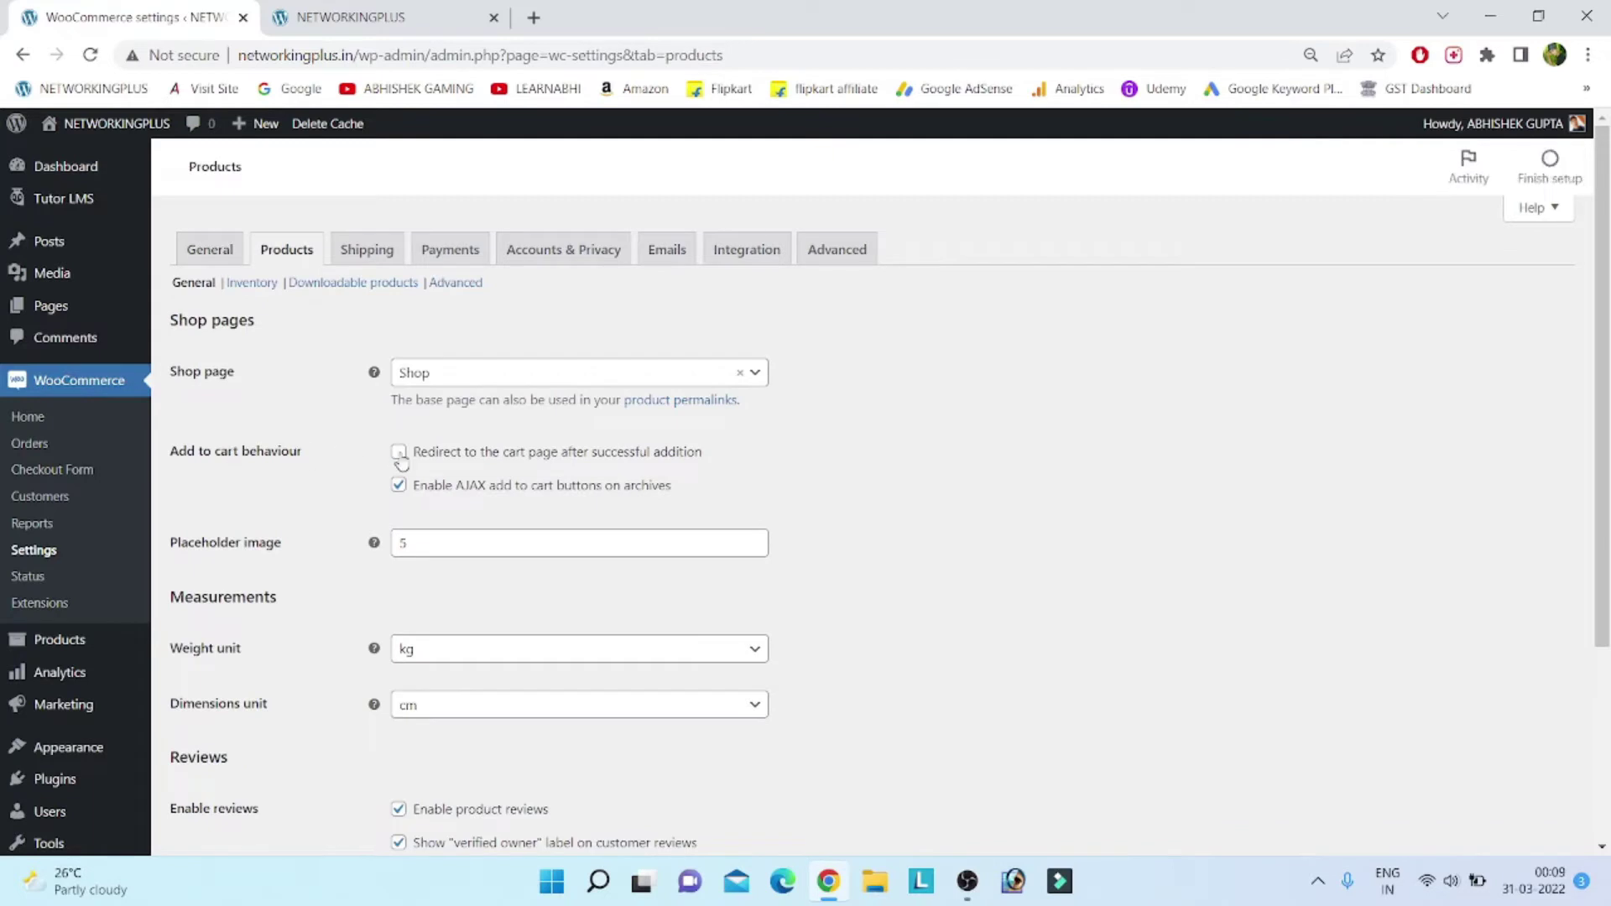
pyautogui.click(398, 452)
pyautogui.scroll(-5, 692, 478)
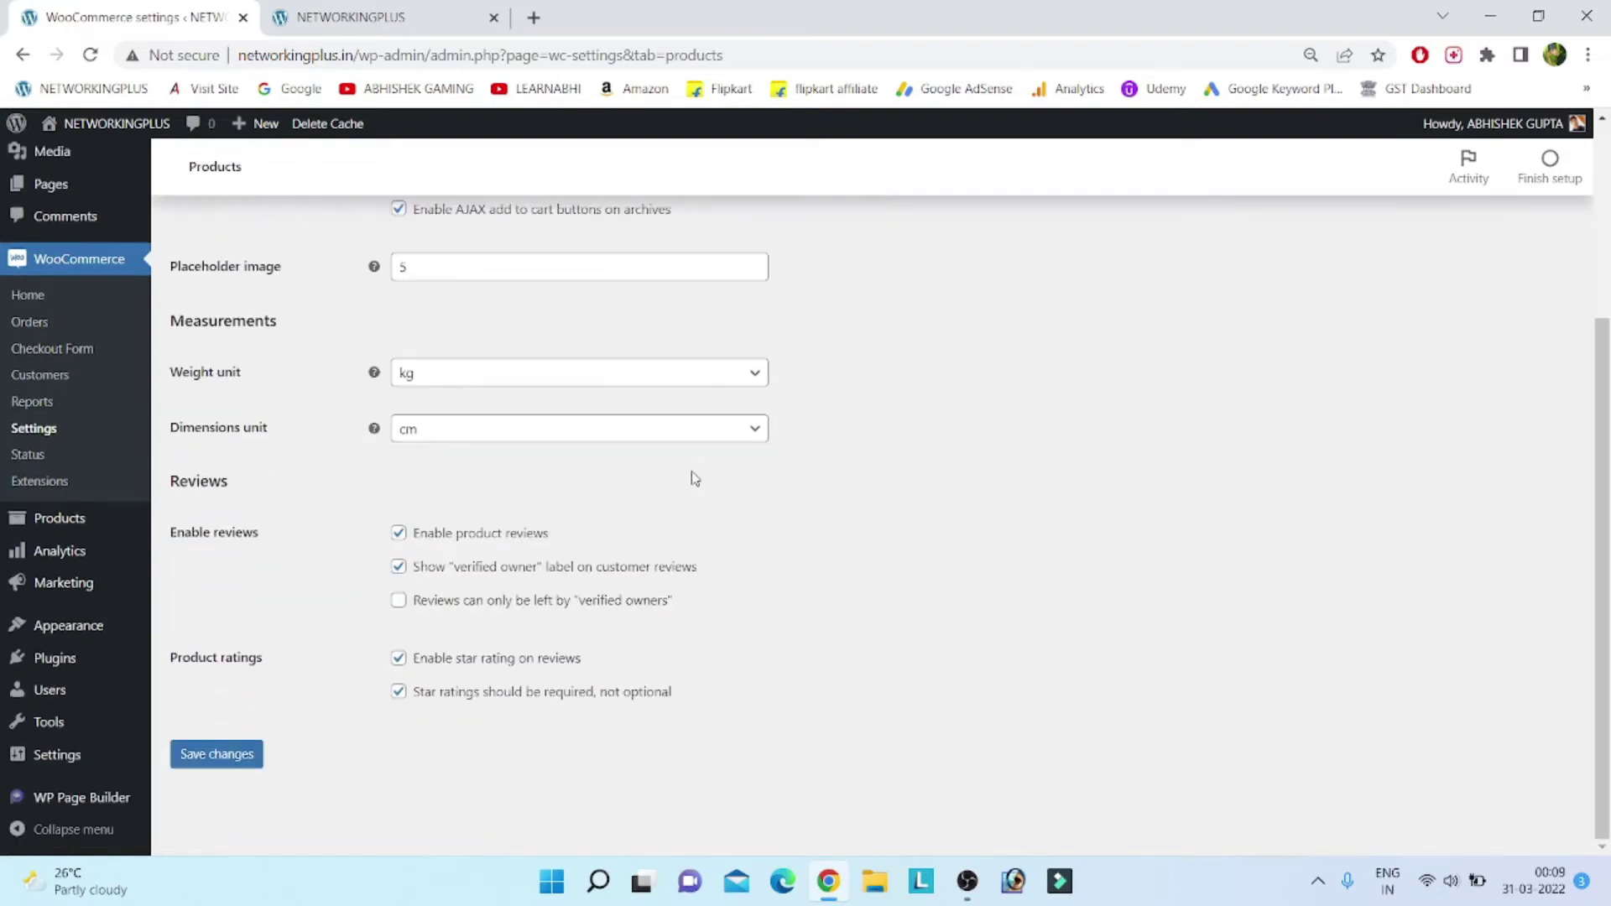
pyautogui.click(218, 755)
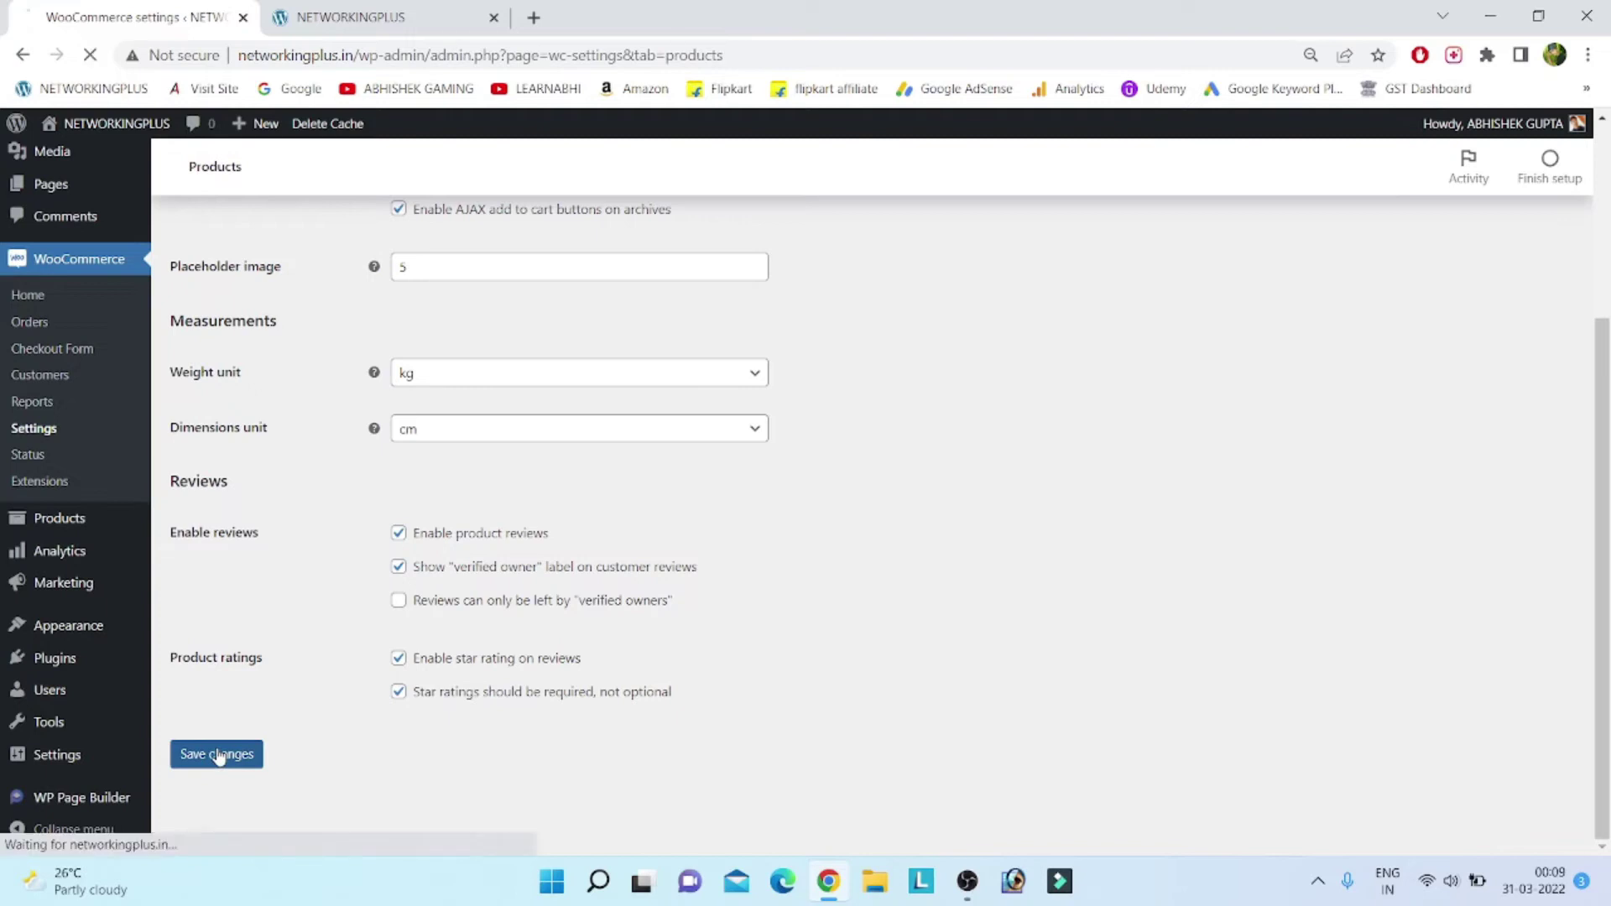
pyautogui.click(352, 16)
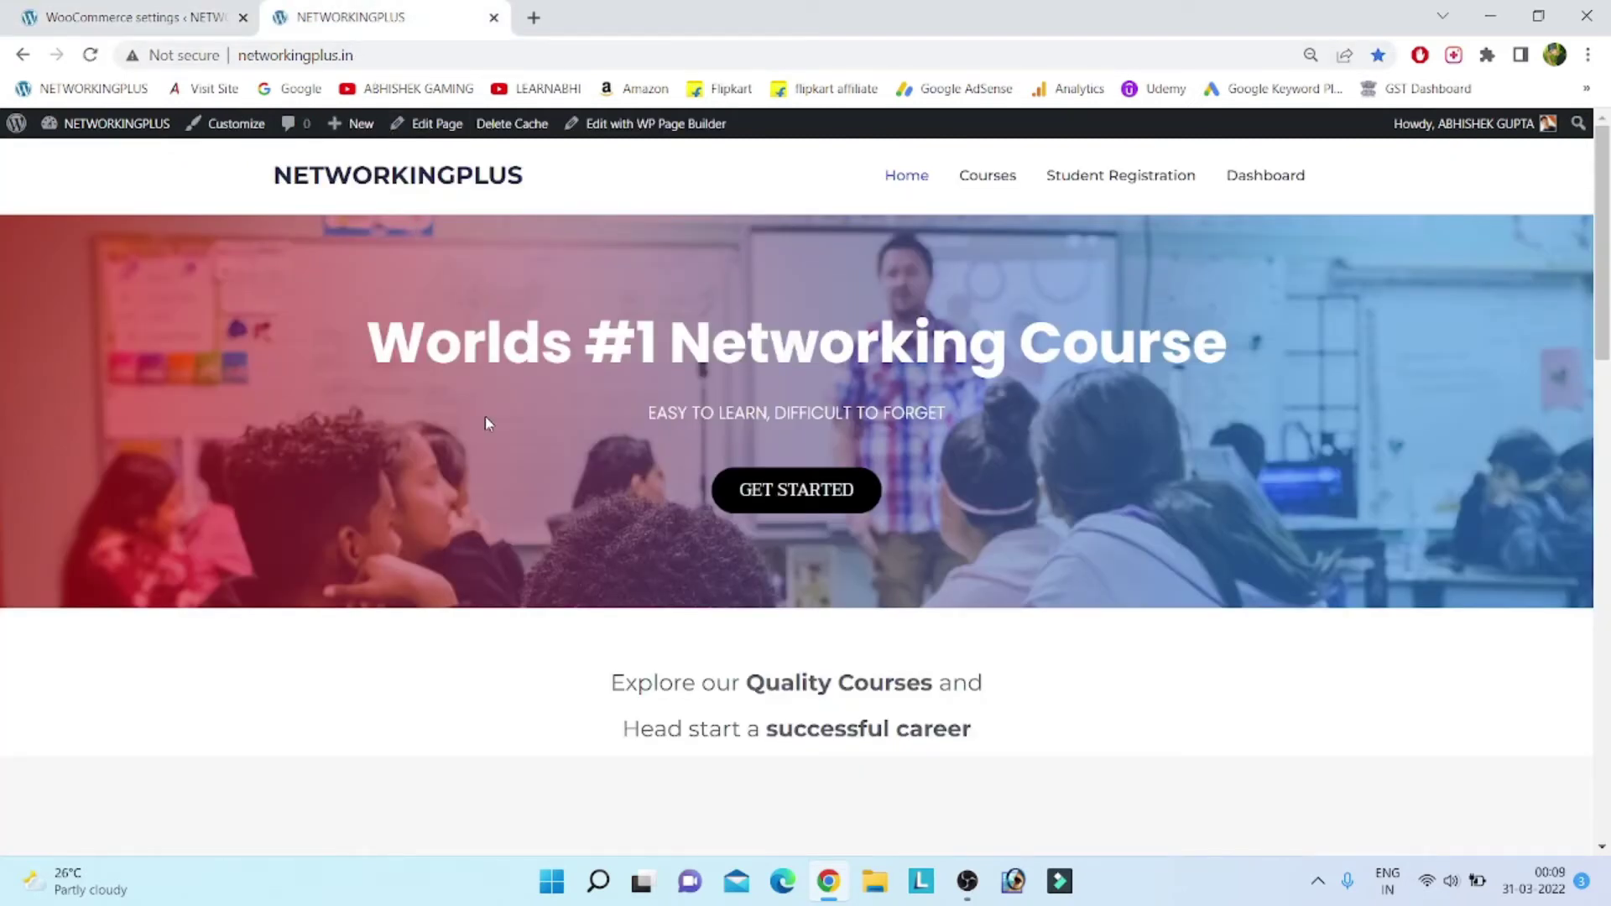
# - Add the CCNA course from the Courses page and confirm it lands on the Cart page with its contents
pyautogui.click(969, 178)
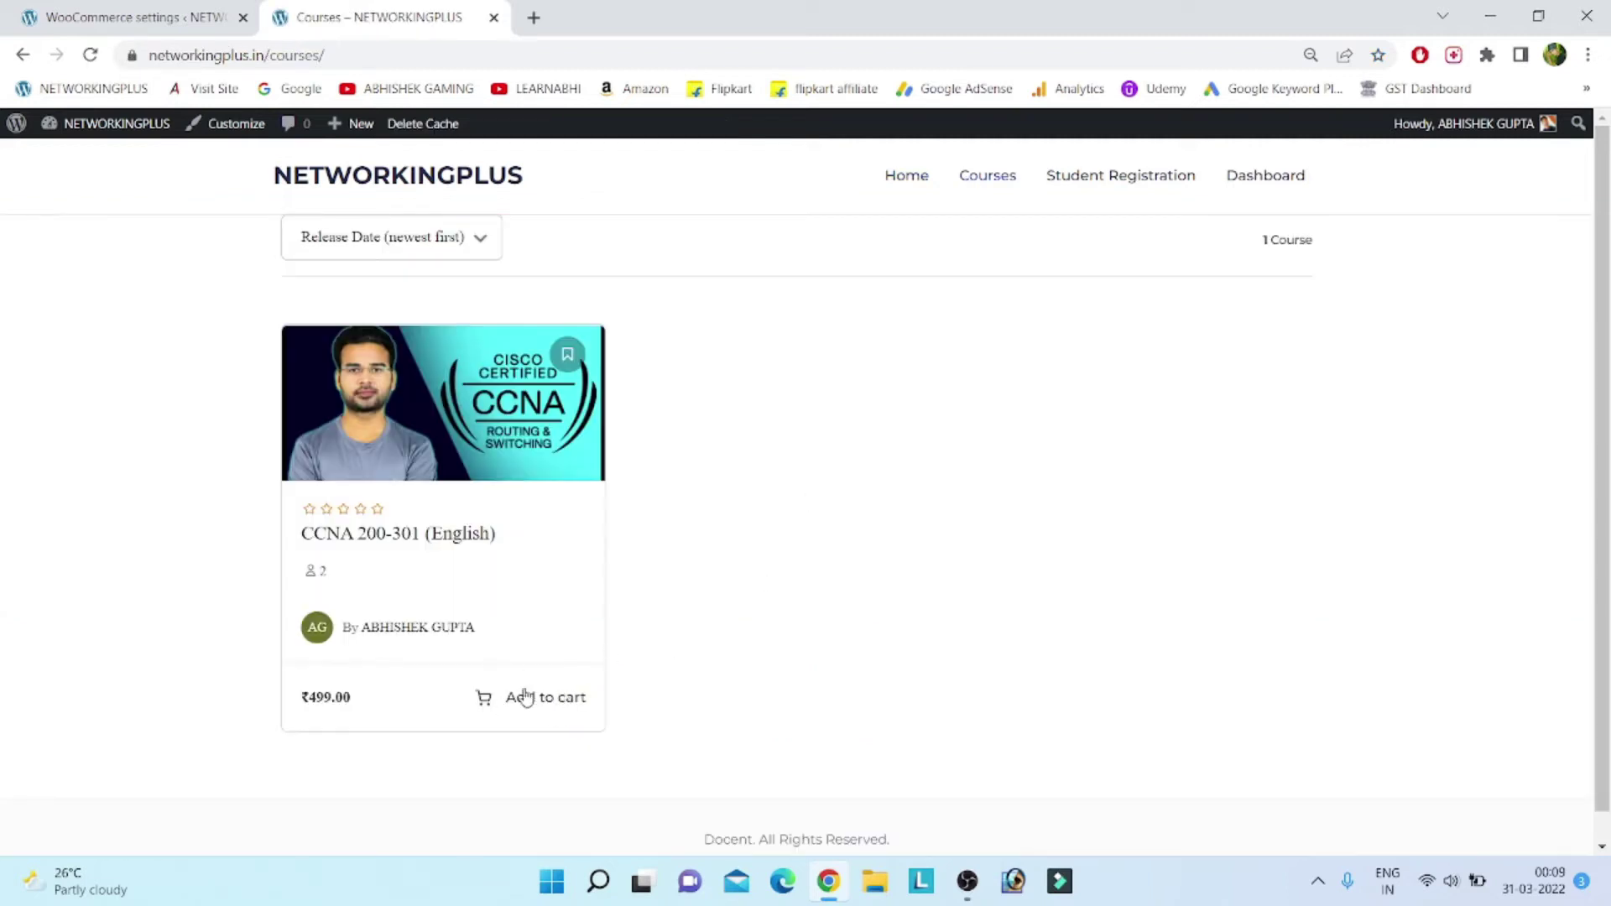
pyautogui.click(535, 705)
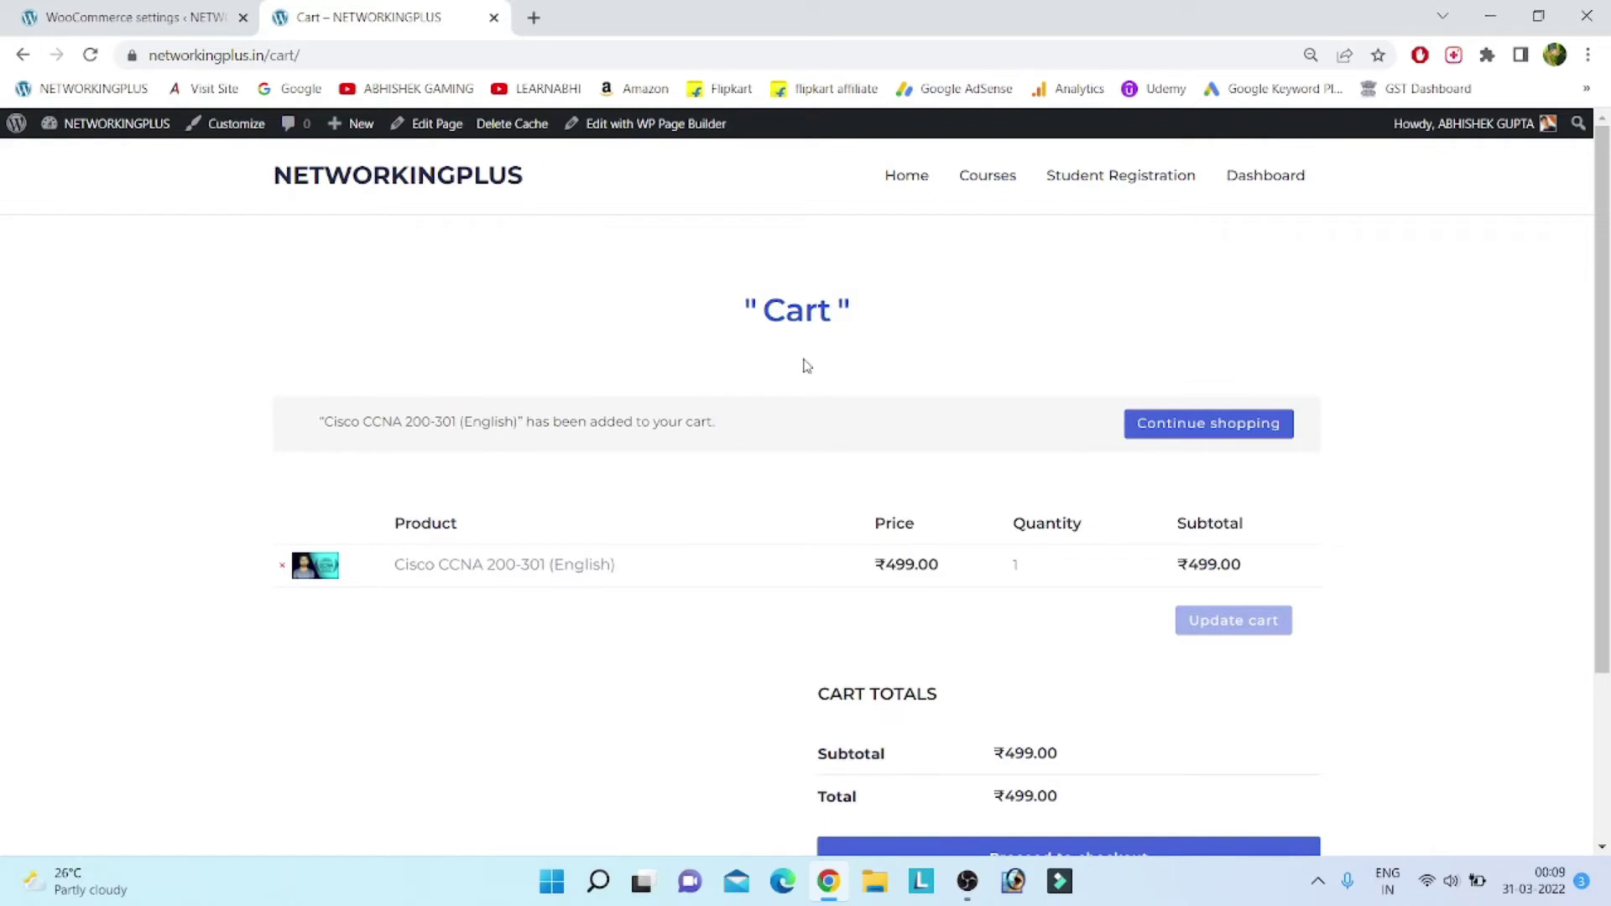
pyautogui.moveTo(764, 314); pyautogui.dragTo(837, 318)
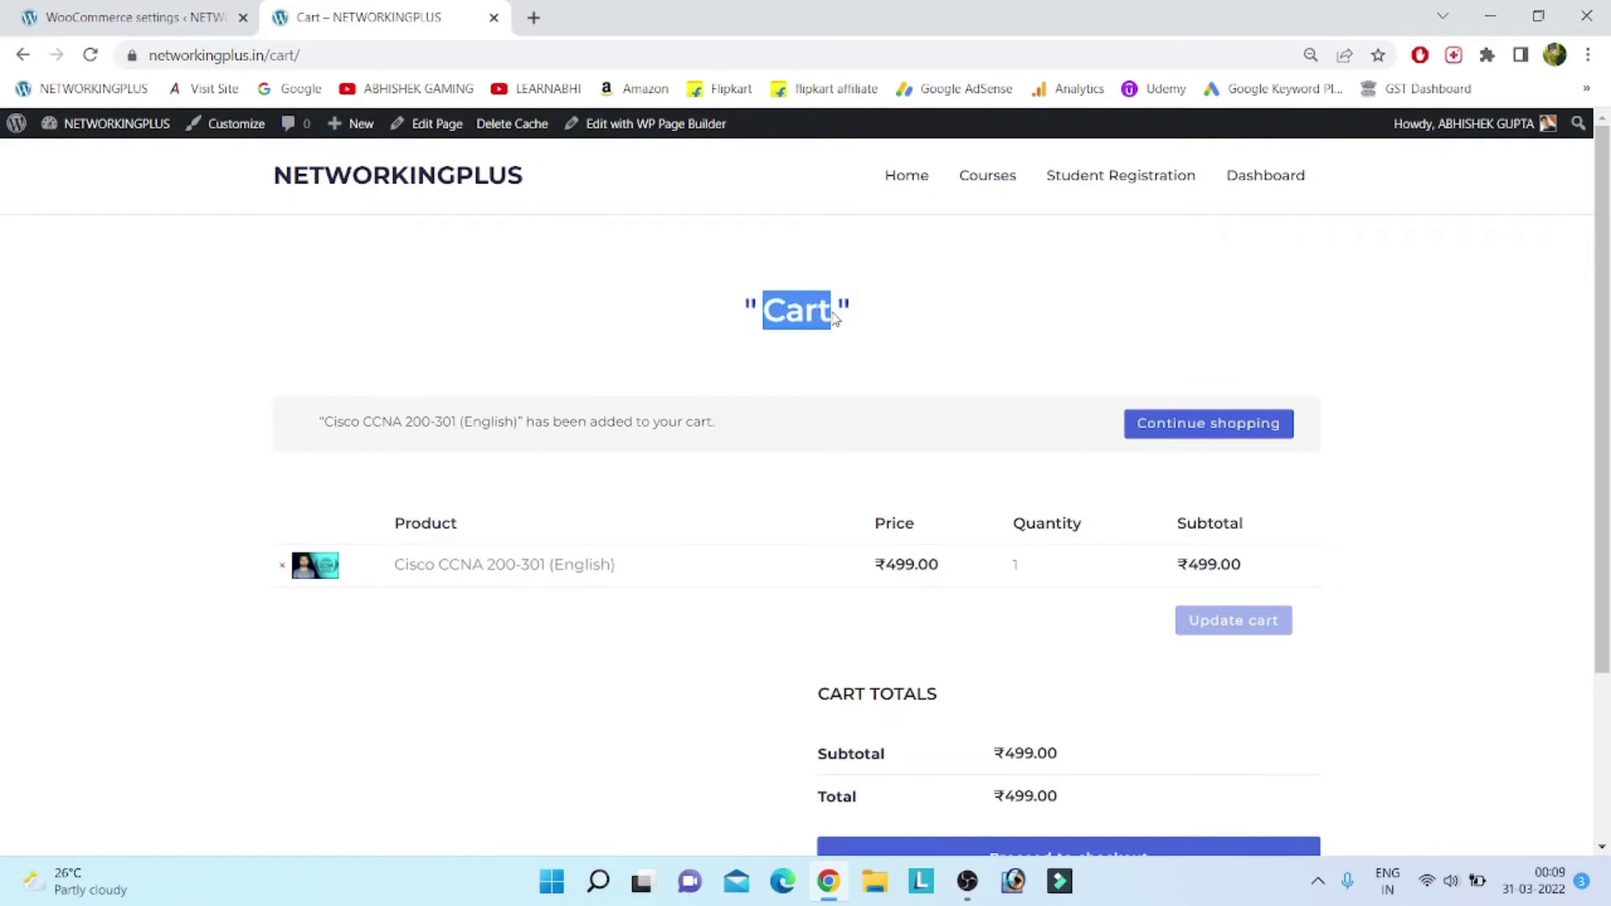
pyautogui.click(913, 326)
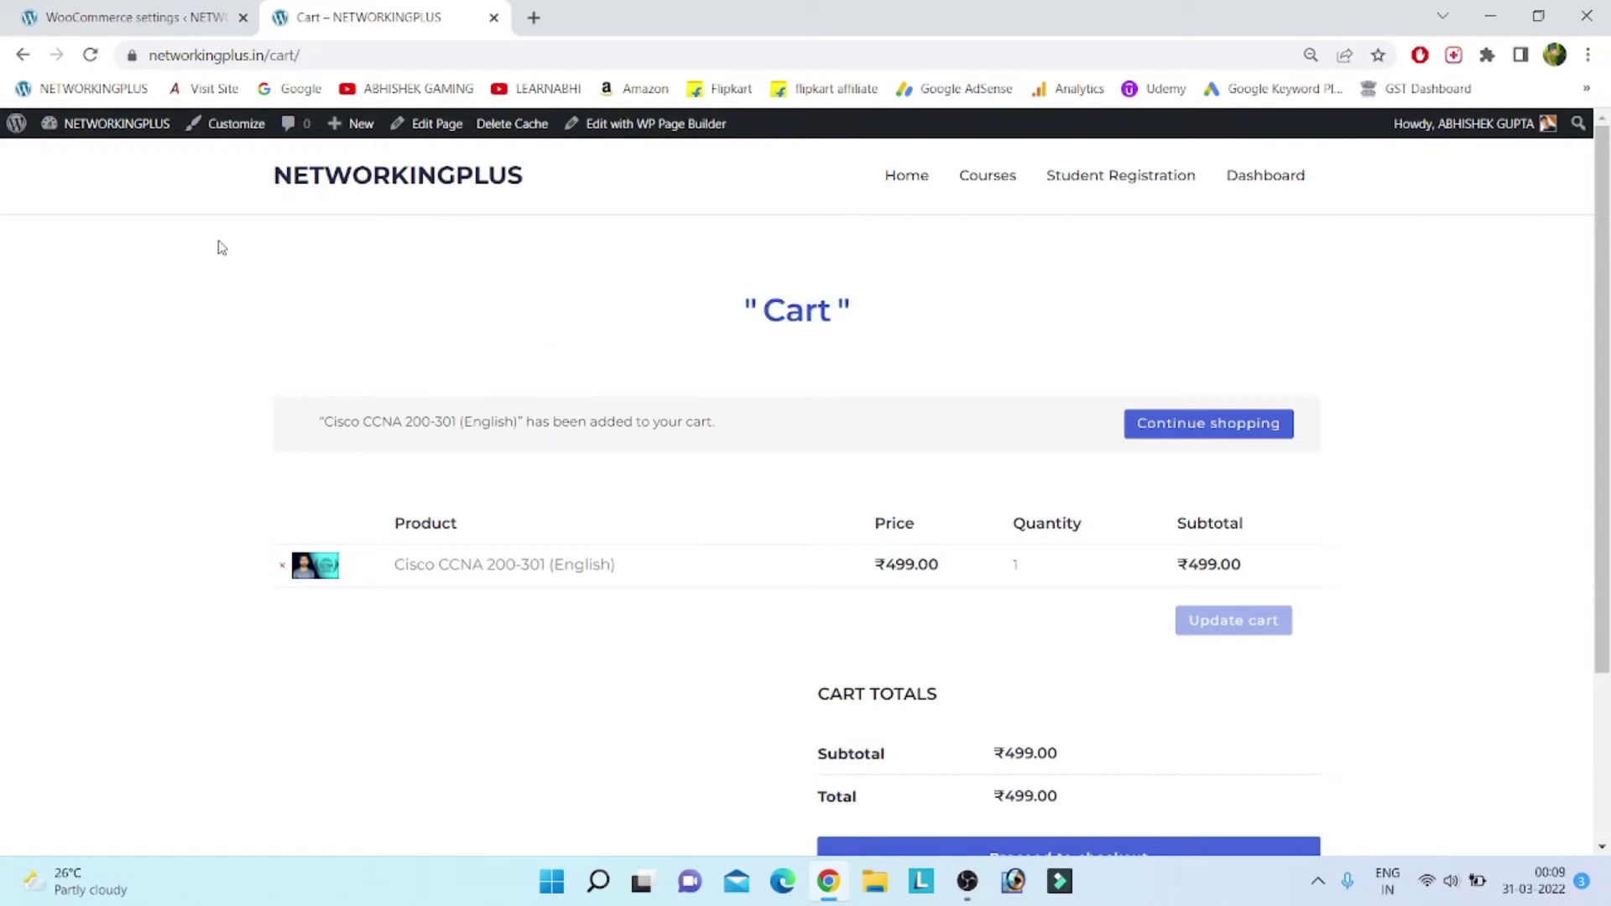
pyautogui.doubleClick(797, 311)
pyautogui.moveTo(1184, 311); pyautogui.dragTo(1377, 690)
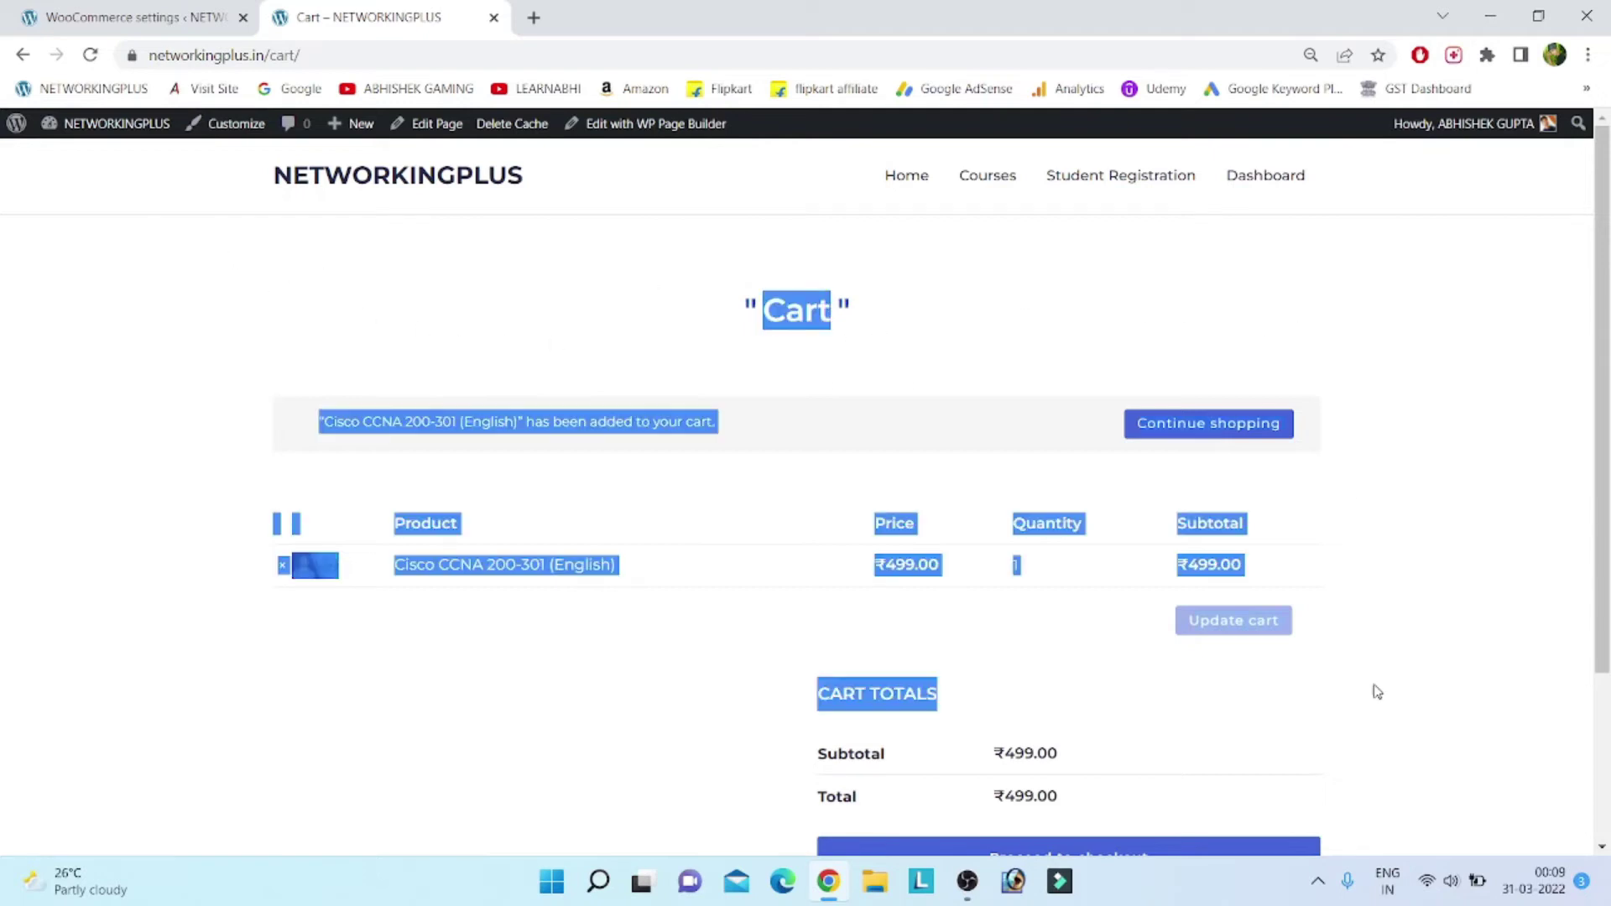
pyautogui.click(1412, 384)
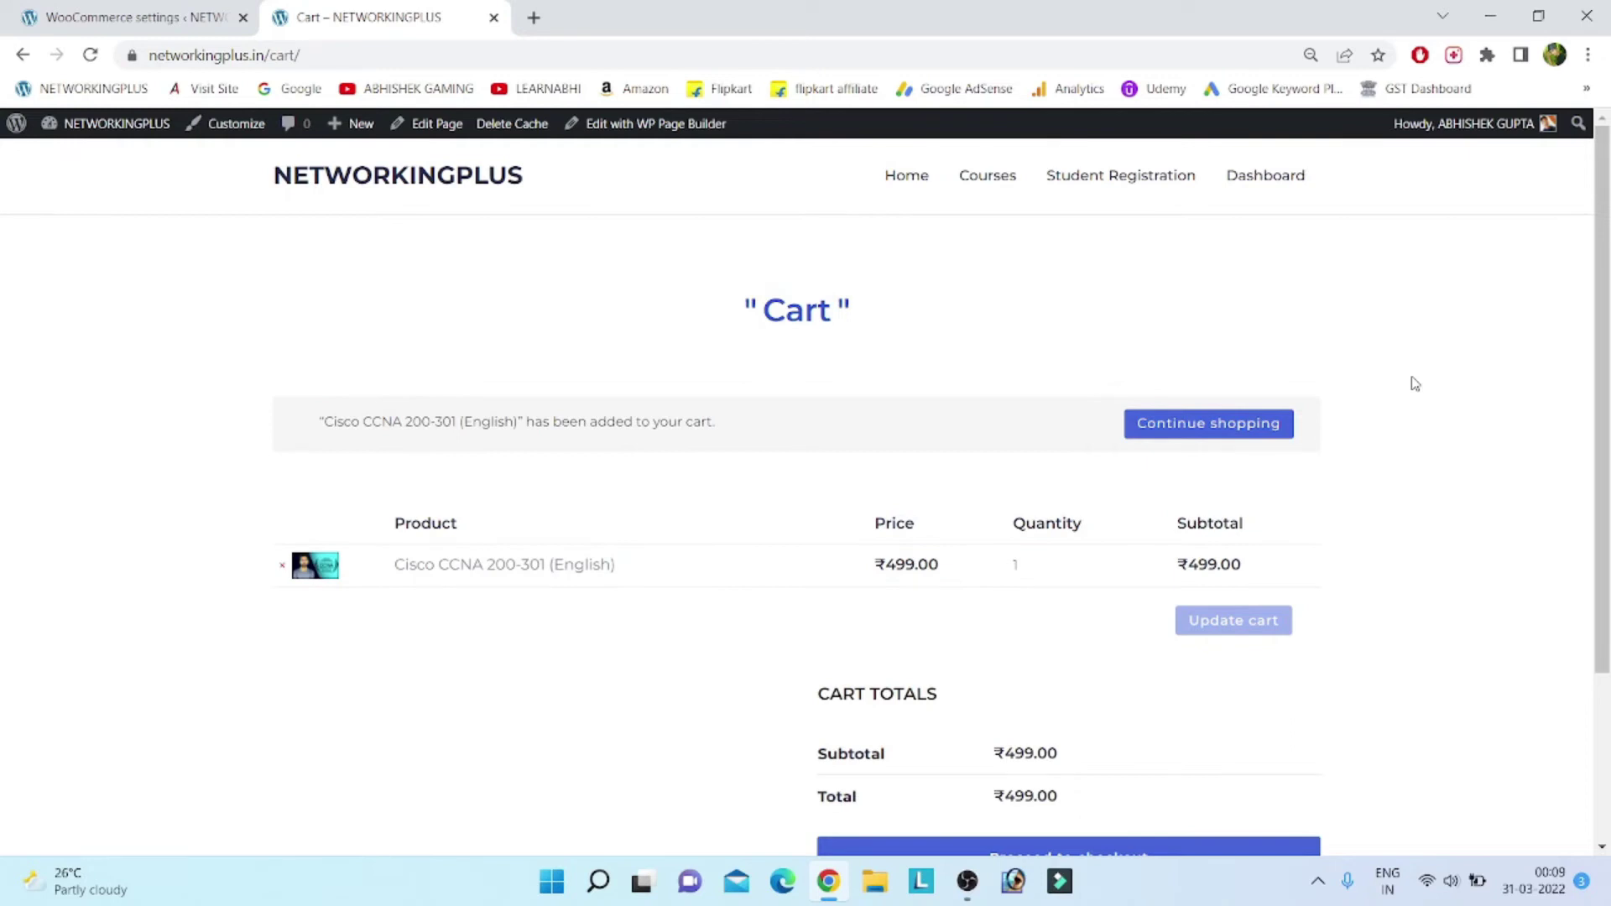
# - Install and activate the Direct Checkout for WooCommerce plugin from Add New plugins
pyautogui.click(136, 16)
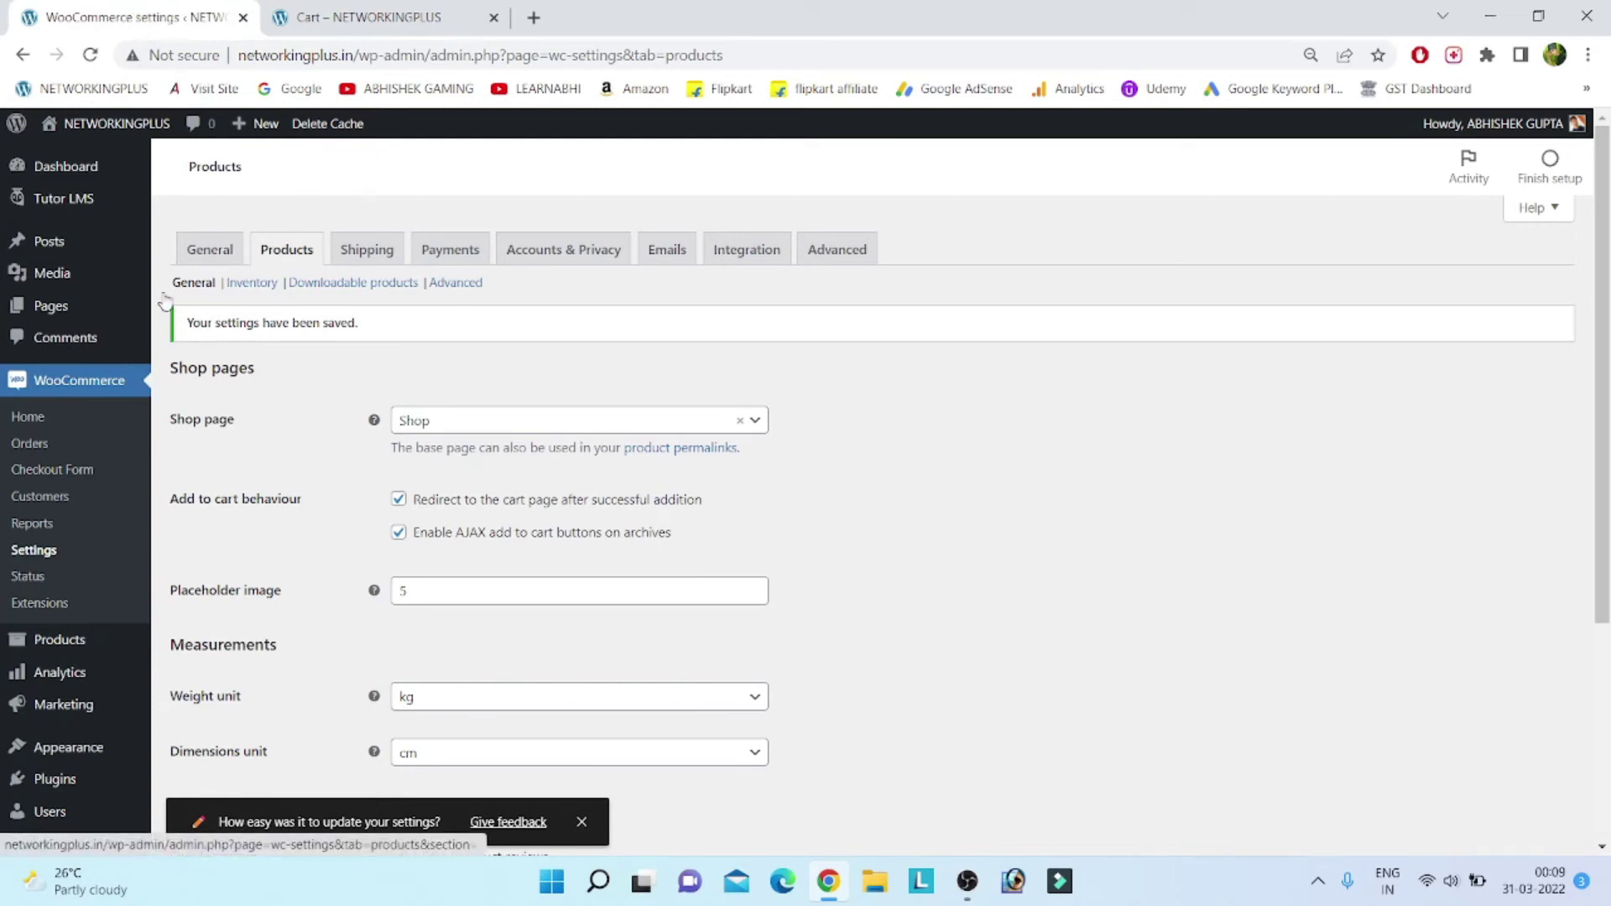
pyautogui.moveTo(54, 779)
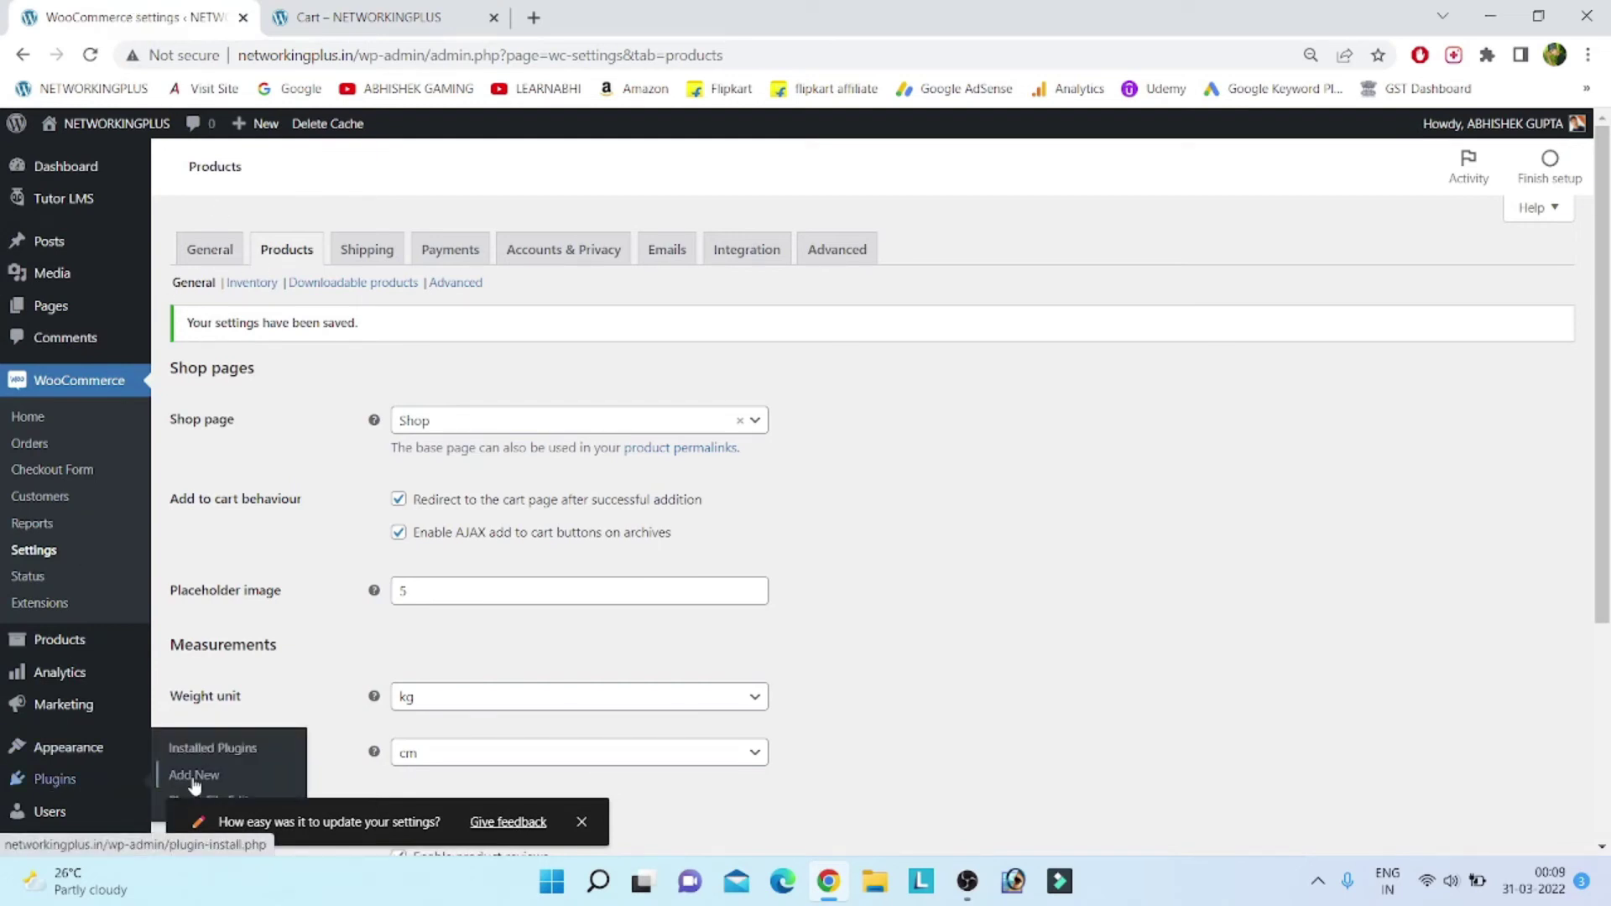
pyautogui.click(194, 775)
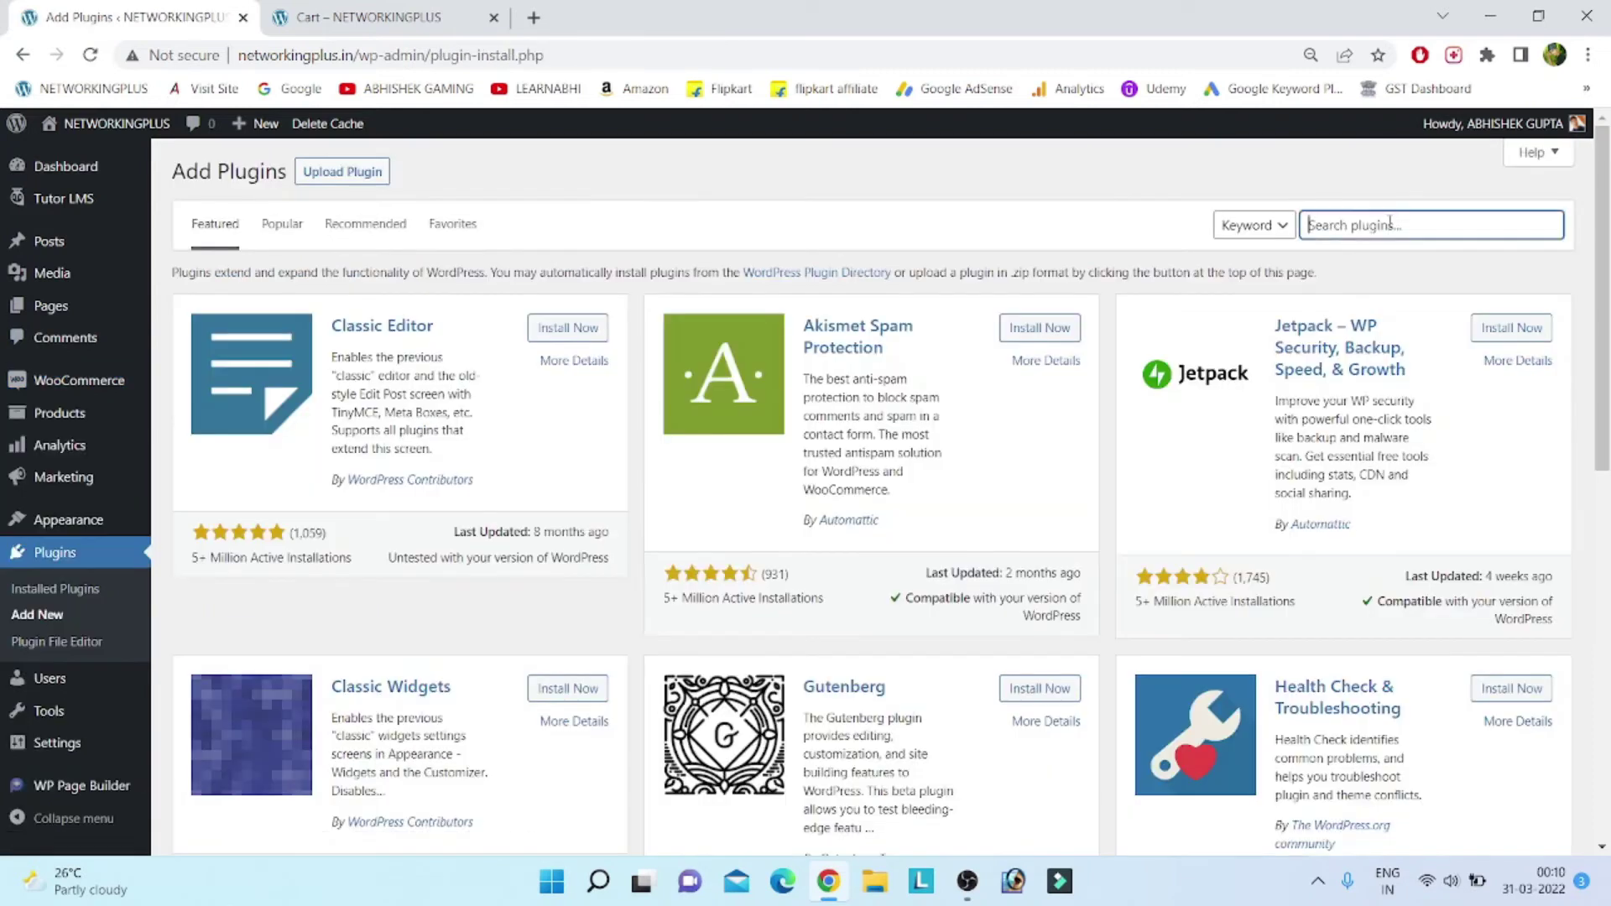
pyautogui.write('cdirect')
pyautogui.write(' checkout')
pyautogui.click(566, 331)
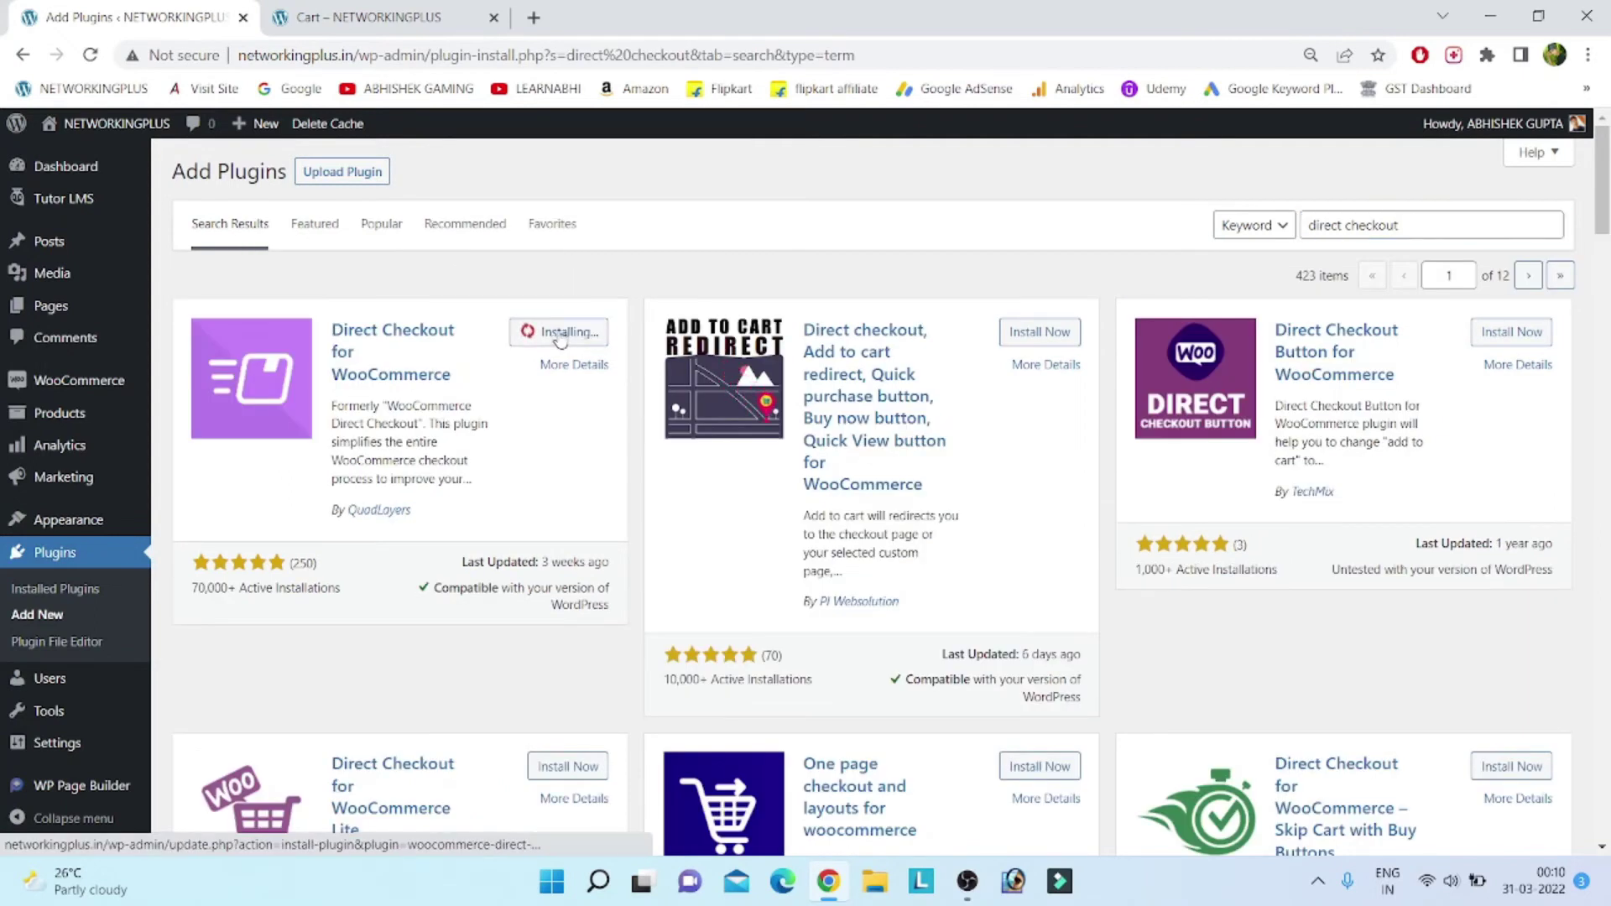
pyautogui.click(559, 335)
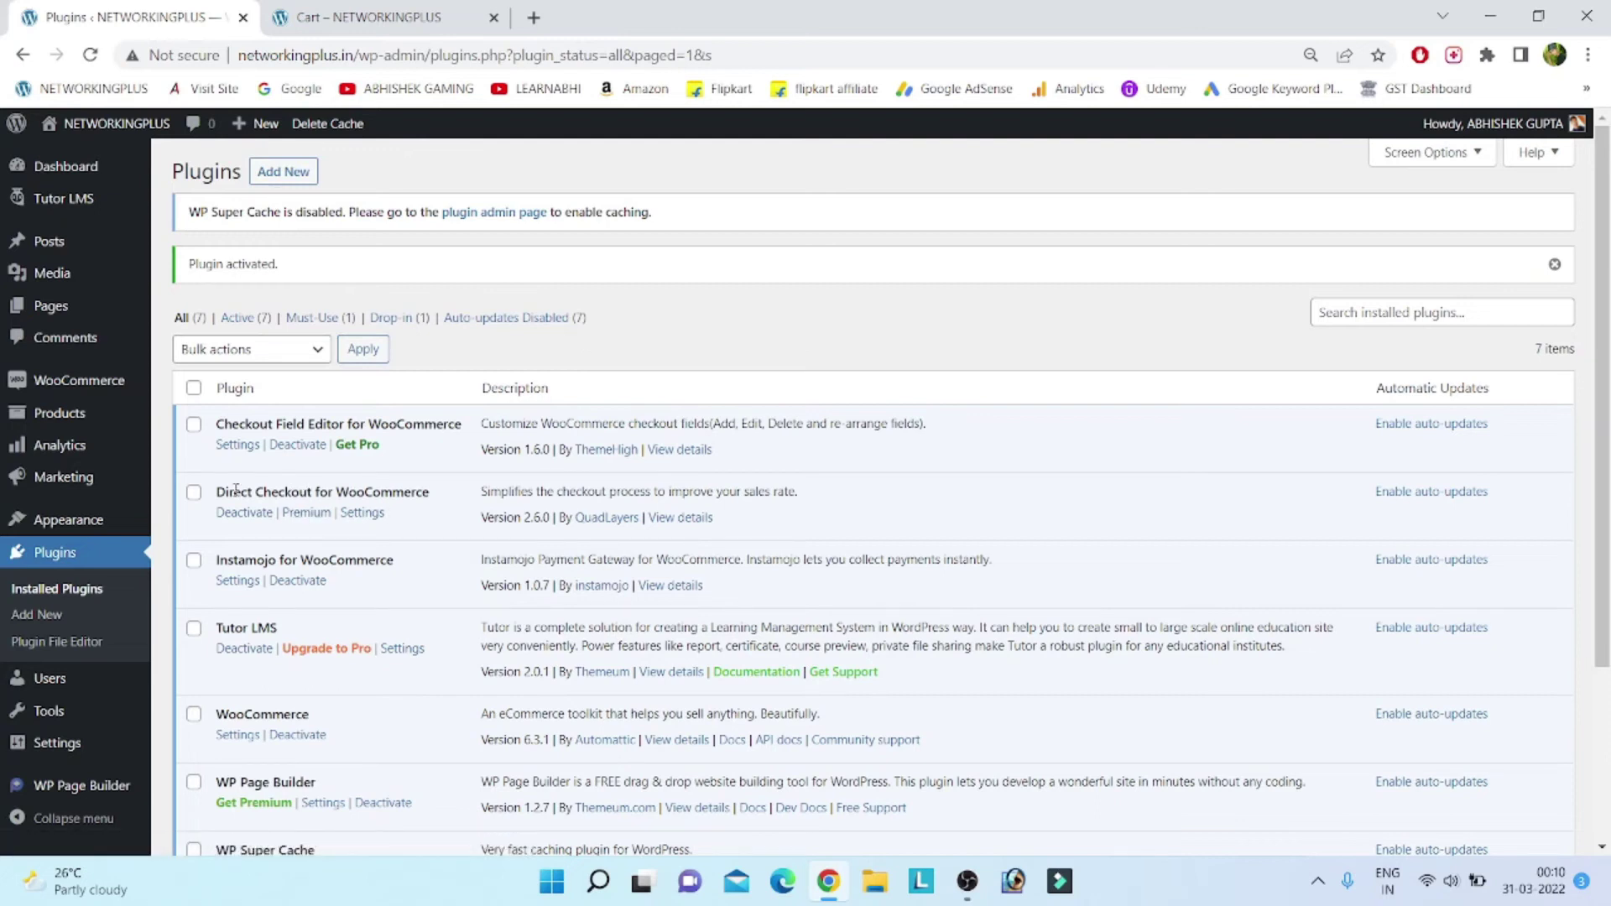
pyautogui.moveTo(78, 380)
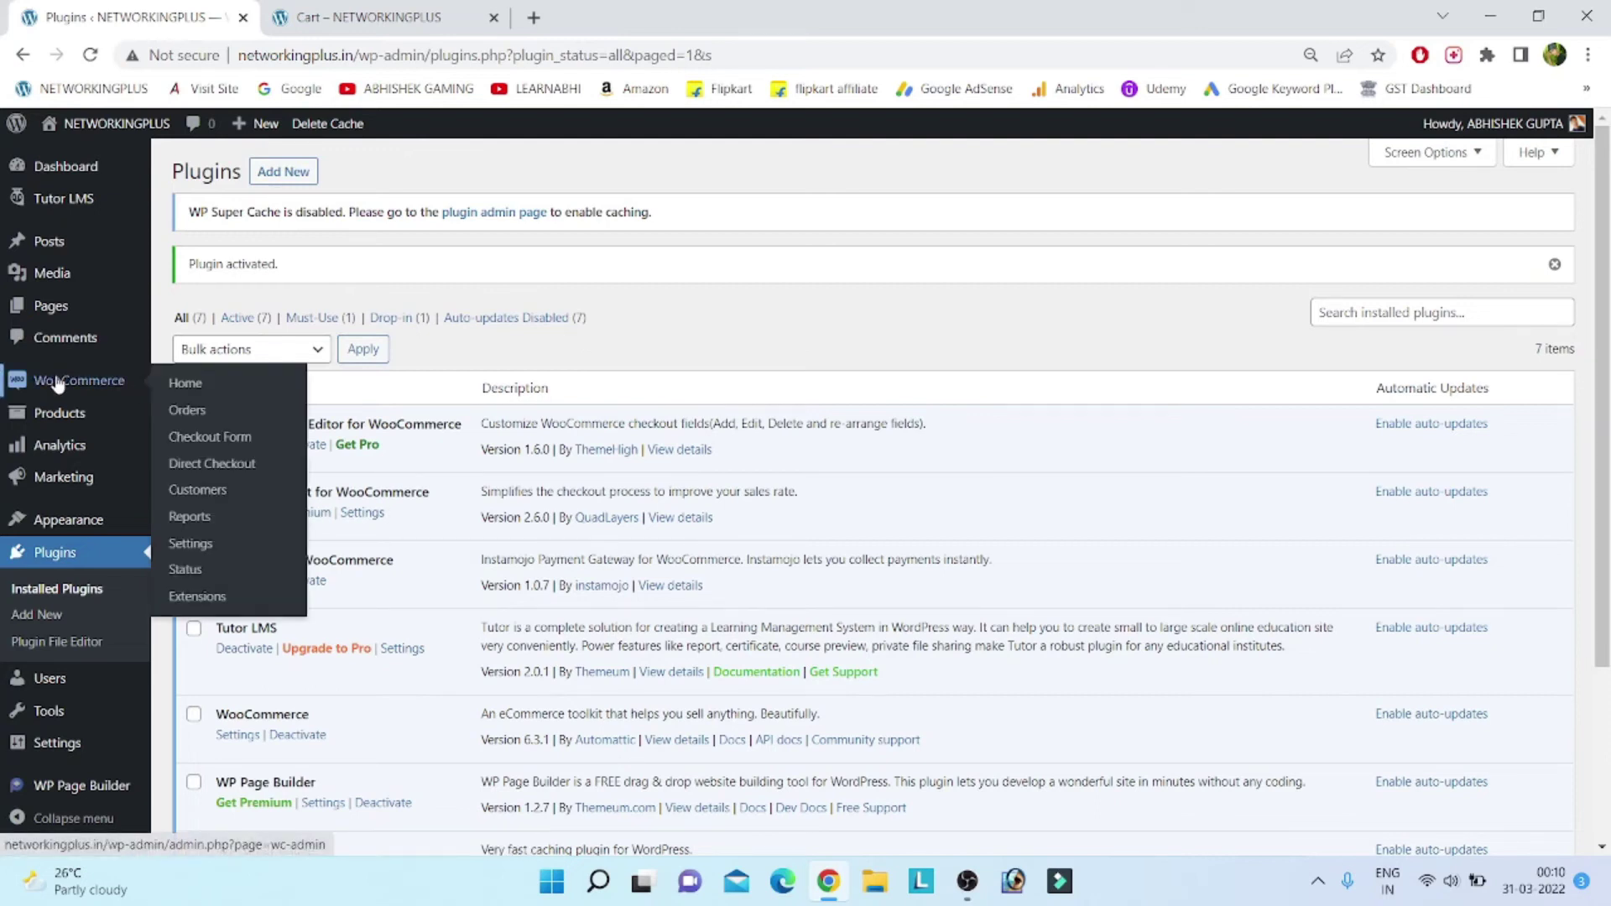
# - Set the Direct Checkout added-to-cart alert, link and redirect options all to Yes
pyautogui.click(211, 464)
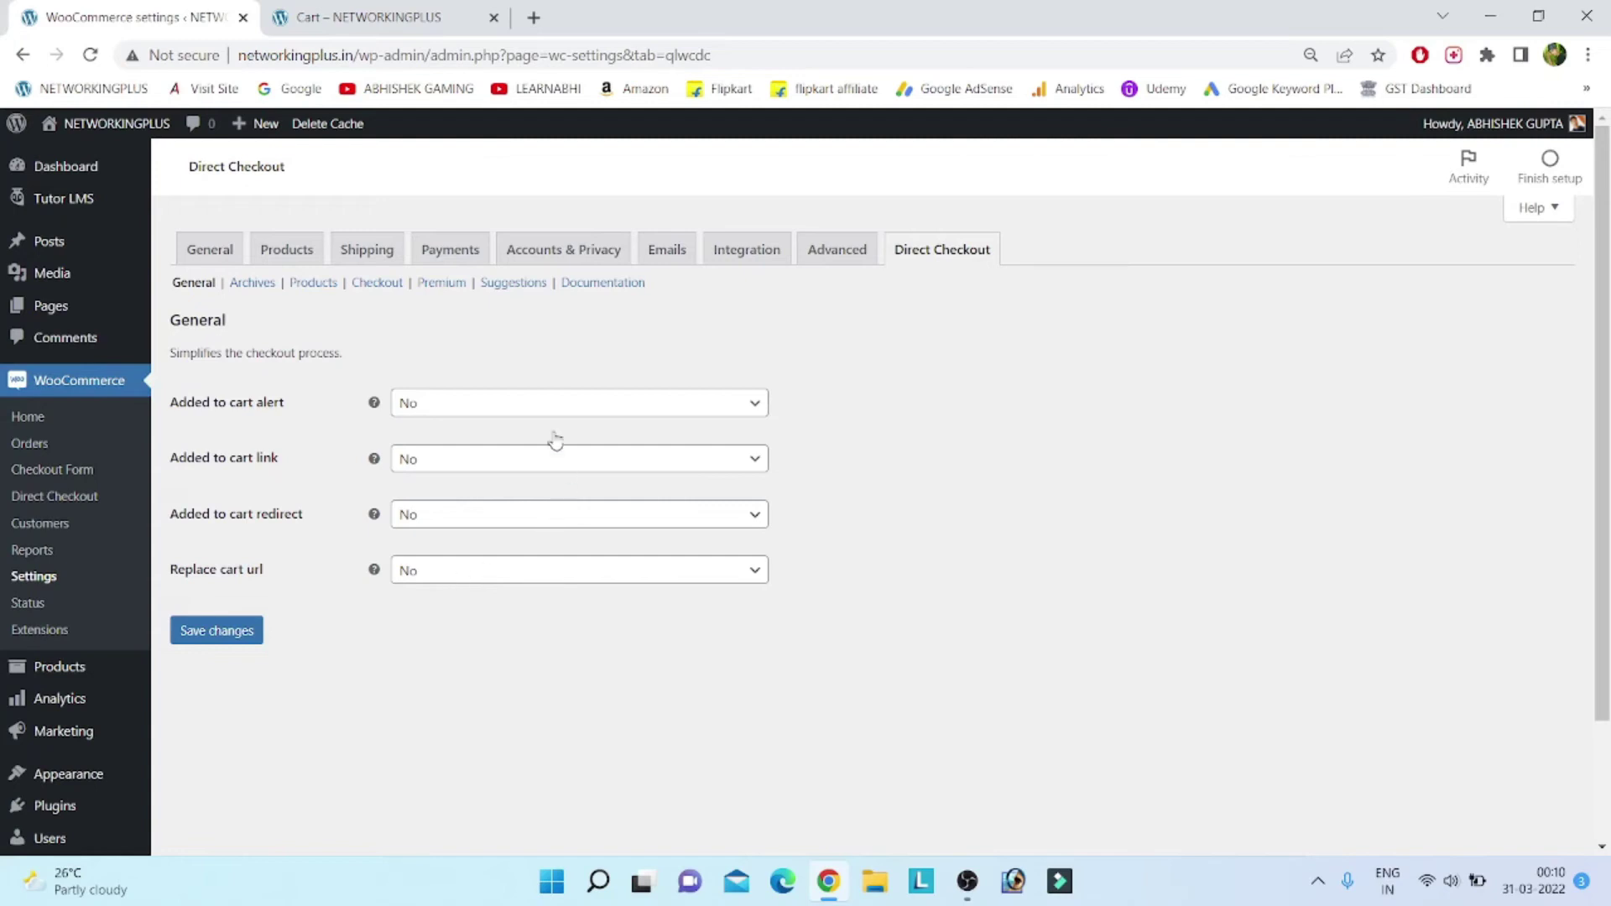
pyautogui.click(529, 403)
pyautogui.click(440, 433)
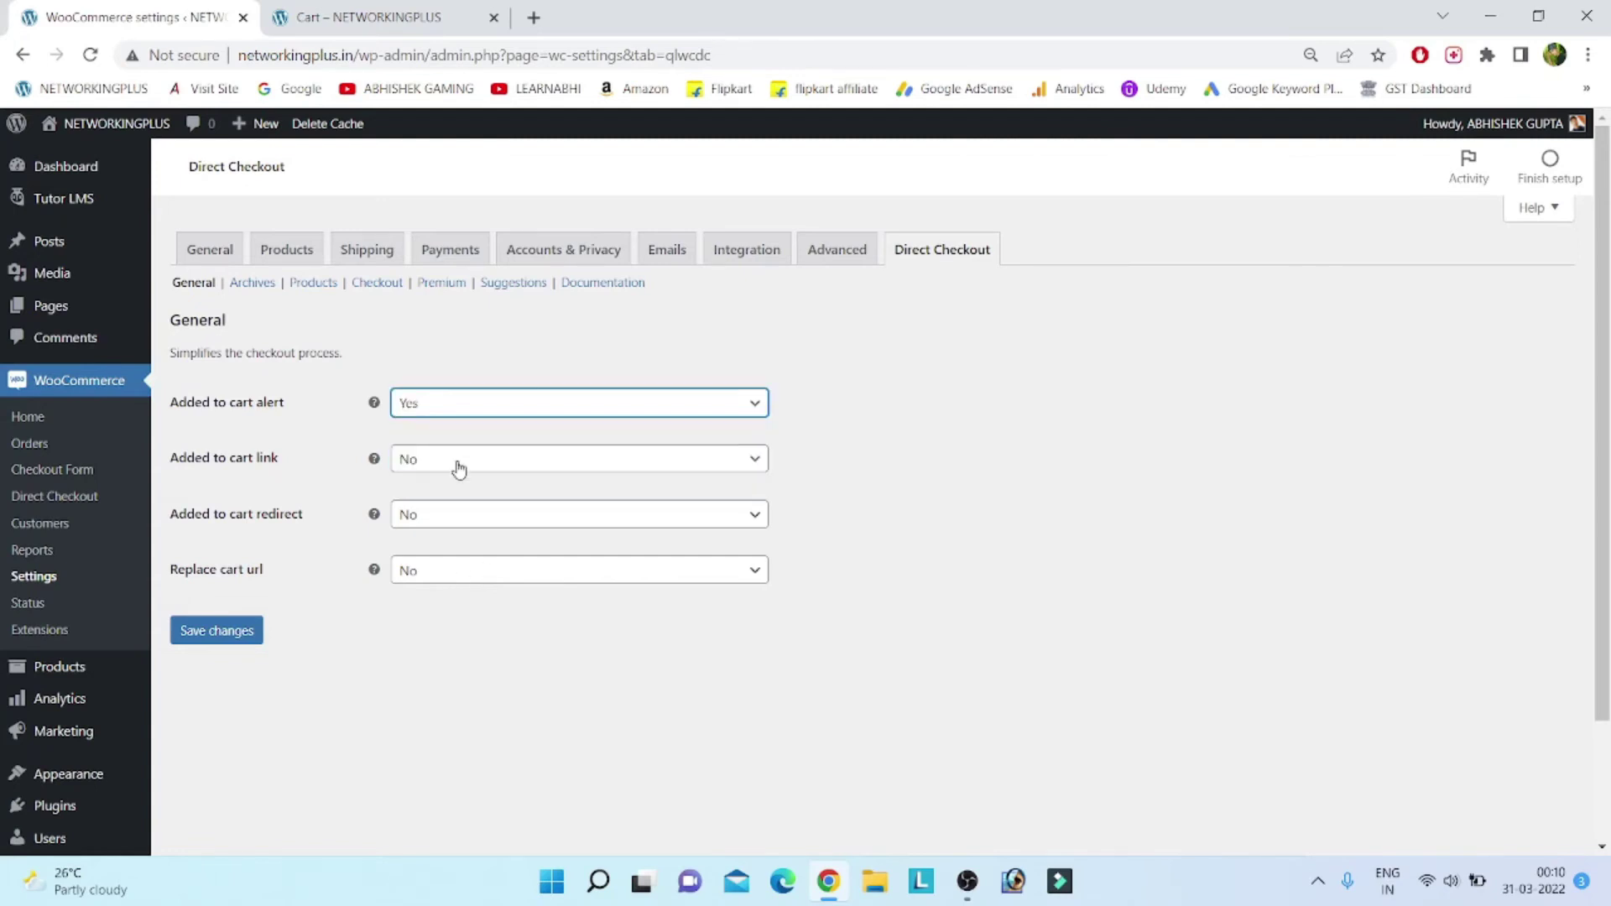
pyautogui.click(459, 466)
pyautogui.click(415, 488)
pyautogui.click(441, 516)
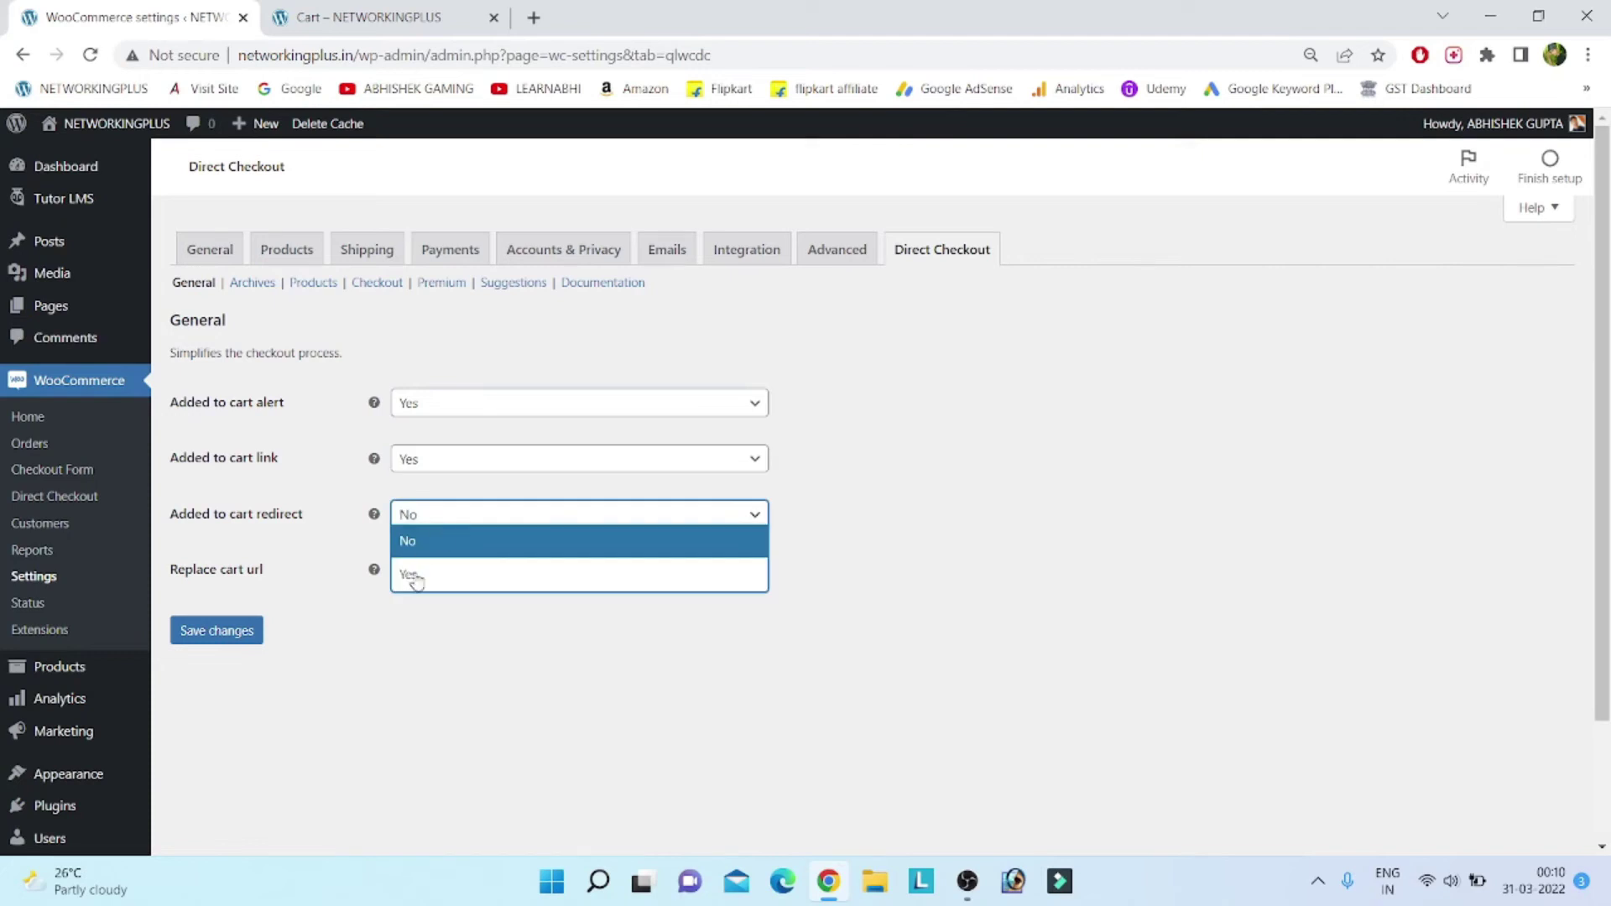
pyautogui.click(415, 576)
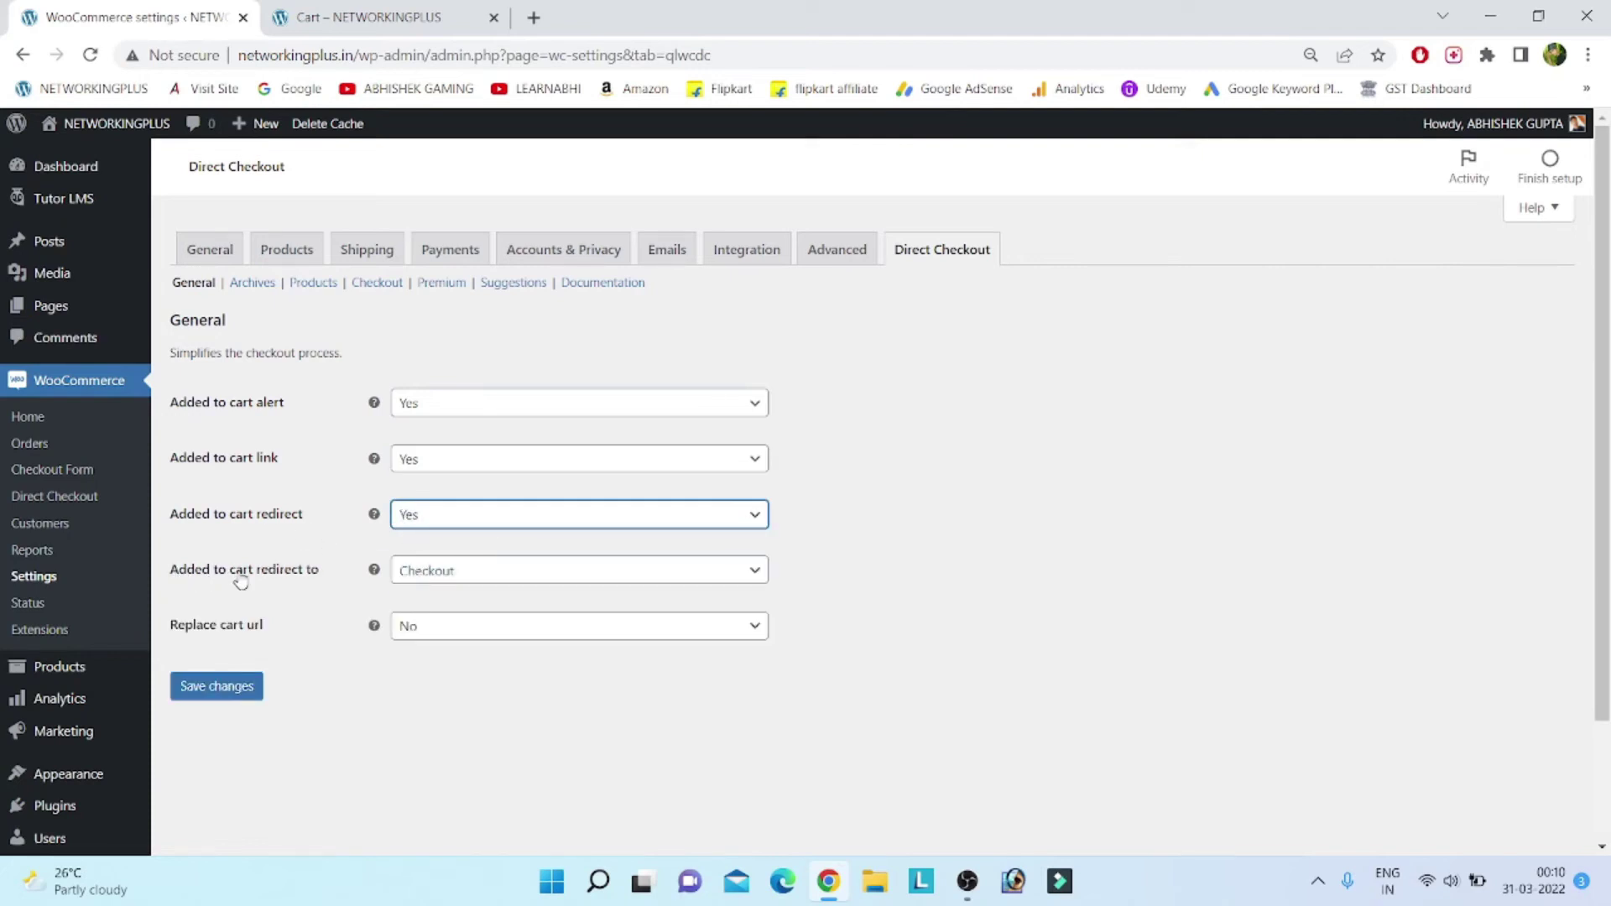
# - Redirect shoppers to Checkout after adding and save the general Direct Checkout settings
pyautogui.click(491, 571)
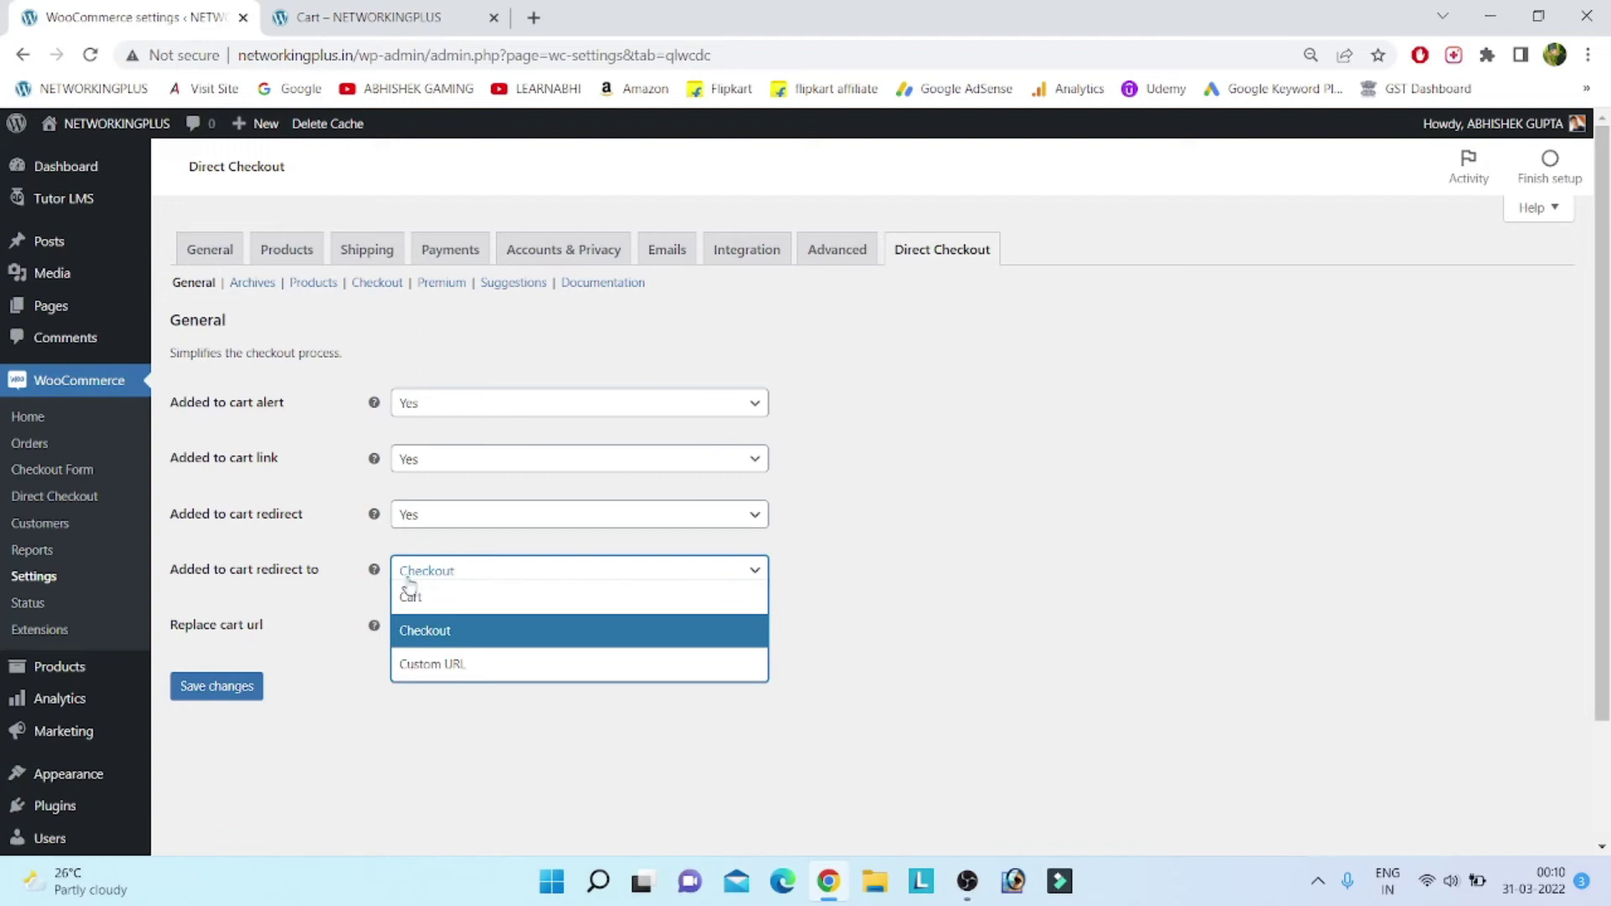
pyautogui.click(449, 632)
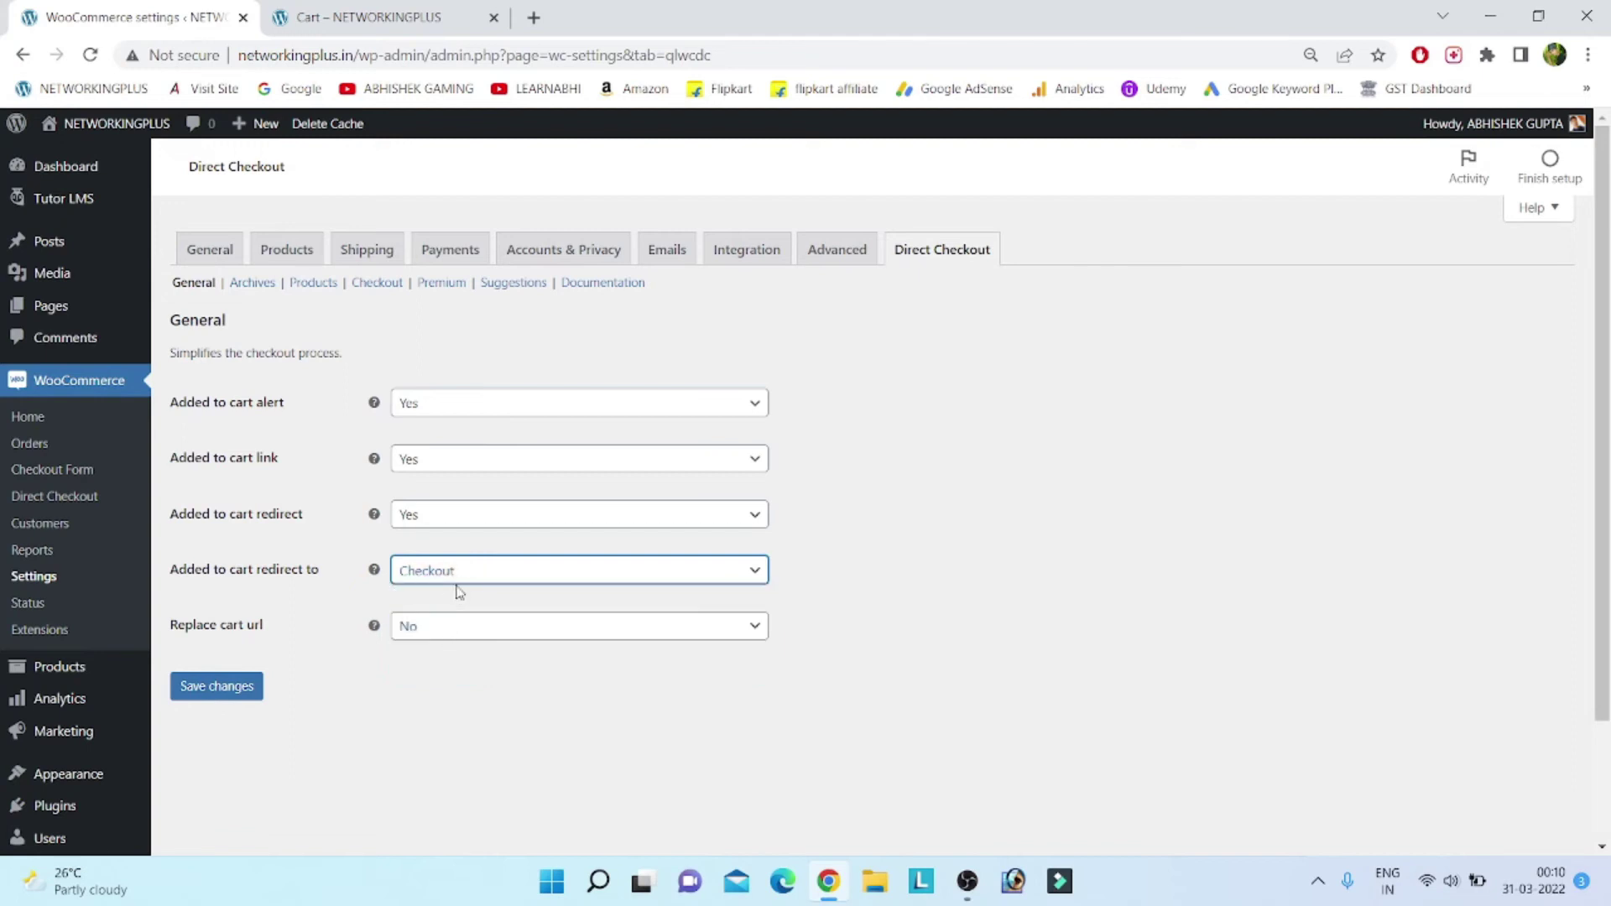
pyautogui.click(216, 686)
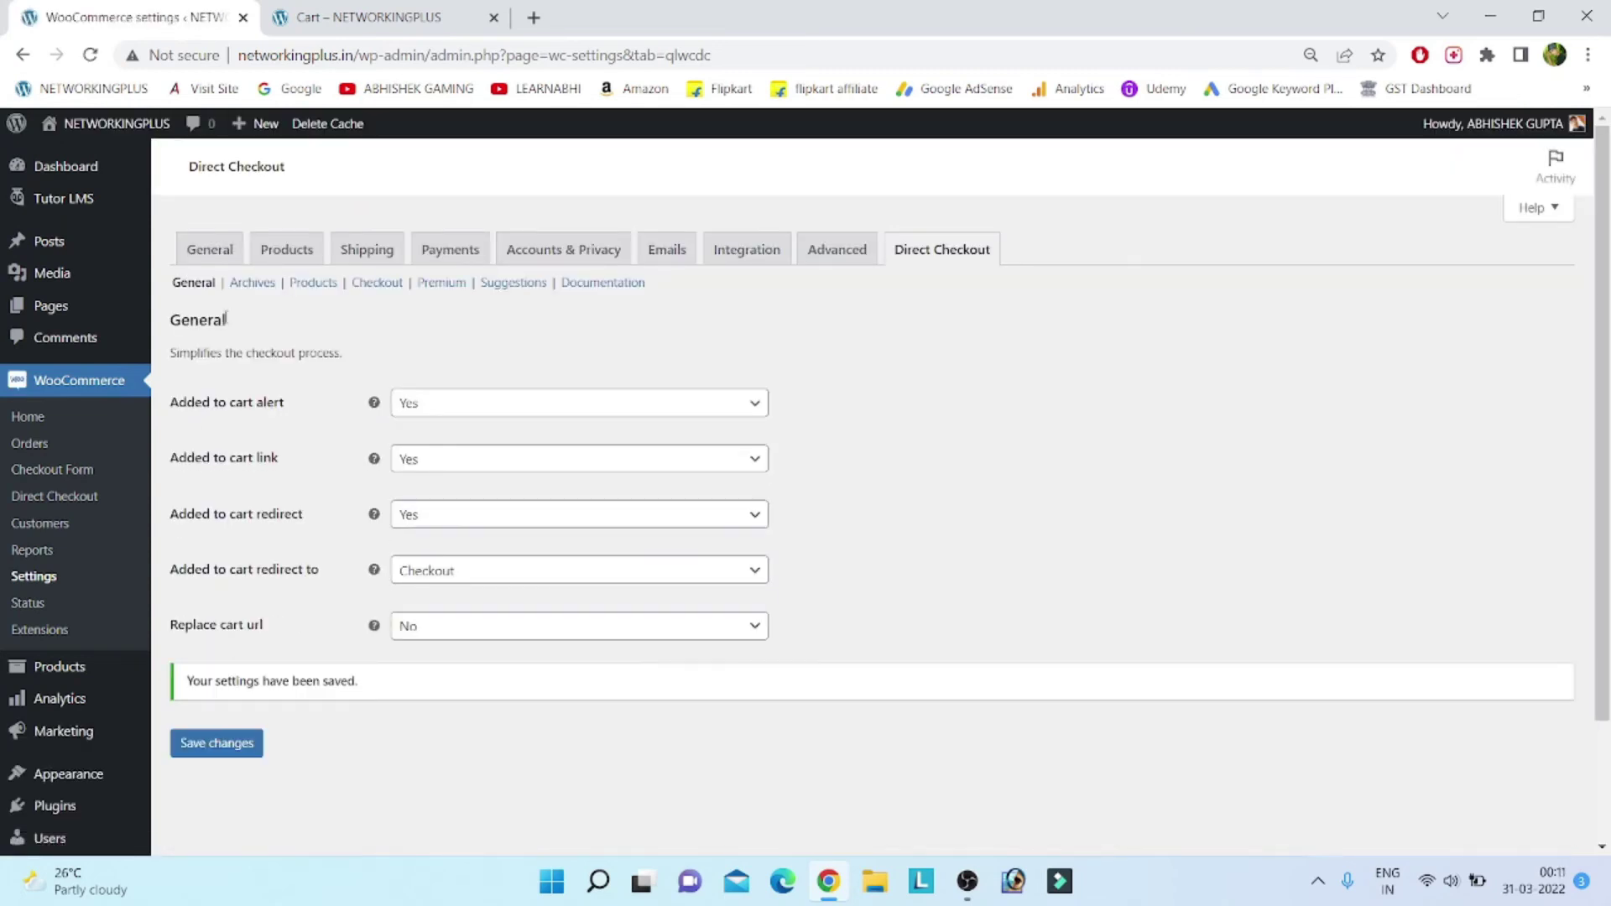
# - In Direct Checkout Archives, replace the Add to cart text with 'Enroll Now' and save
pyautogui.click(252, 282)
pyautogui.click(579, 370)
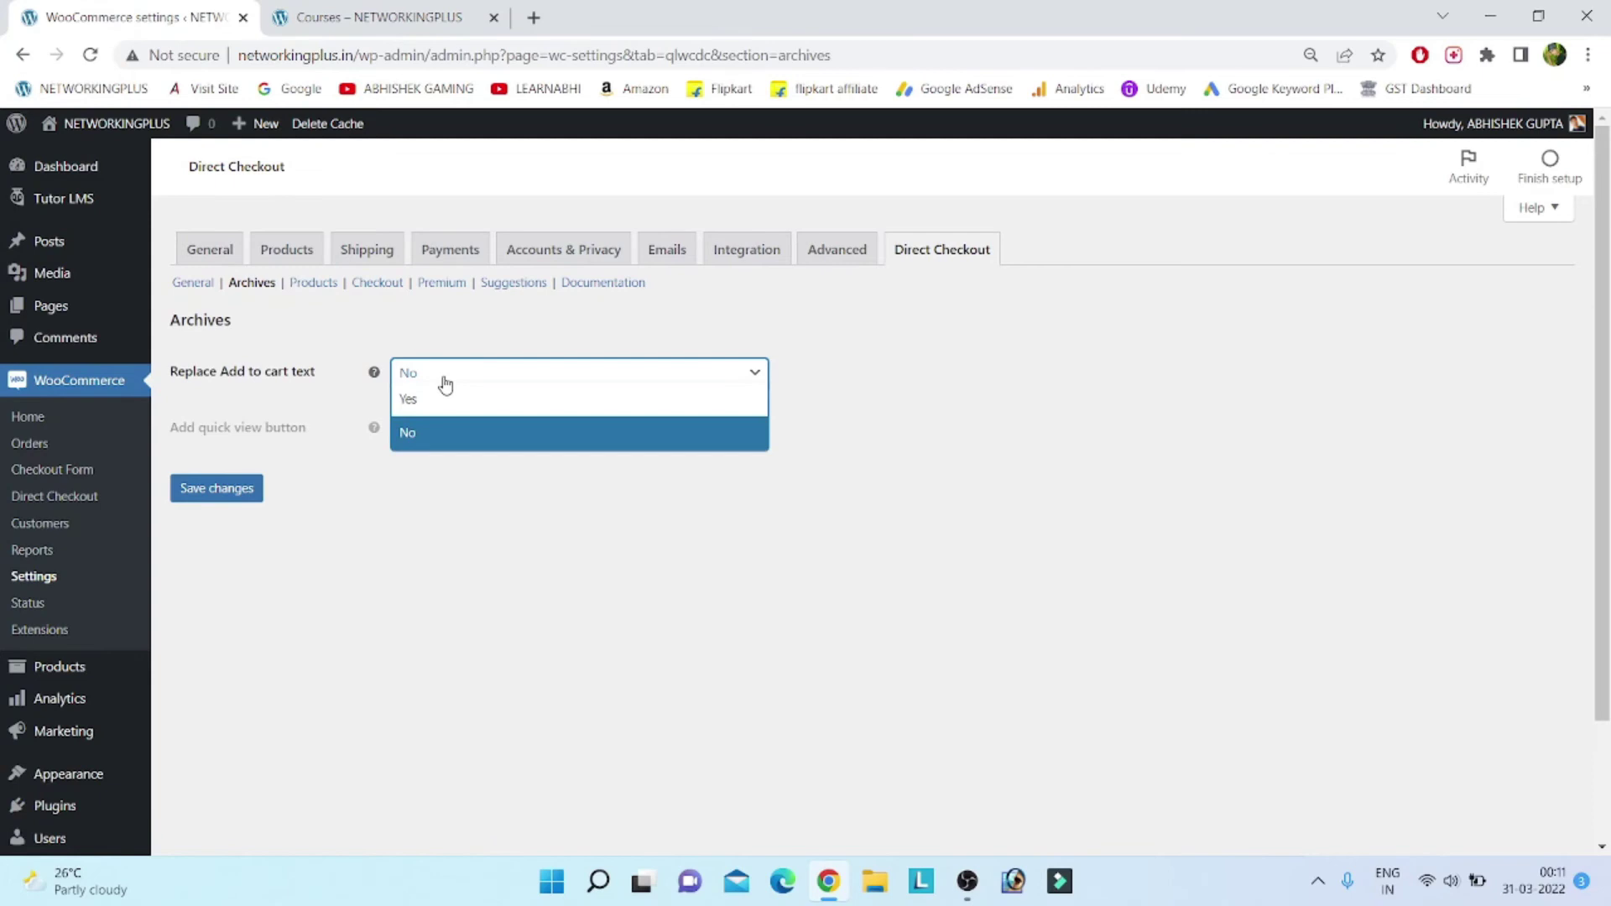
pyautogui.click(437, 403)
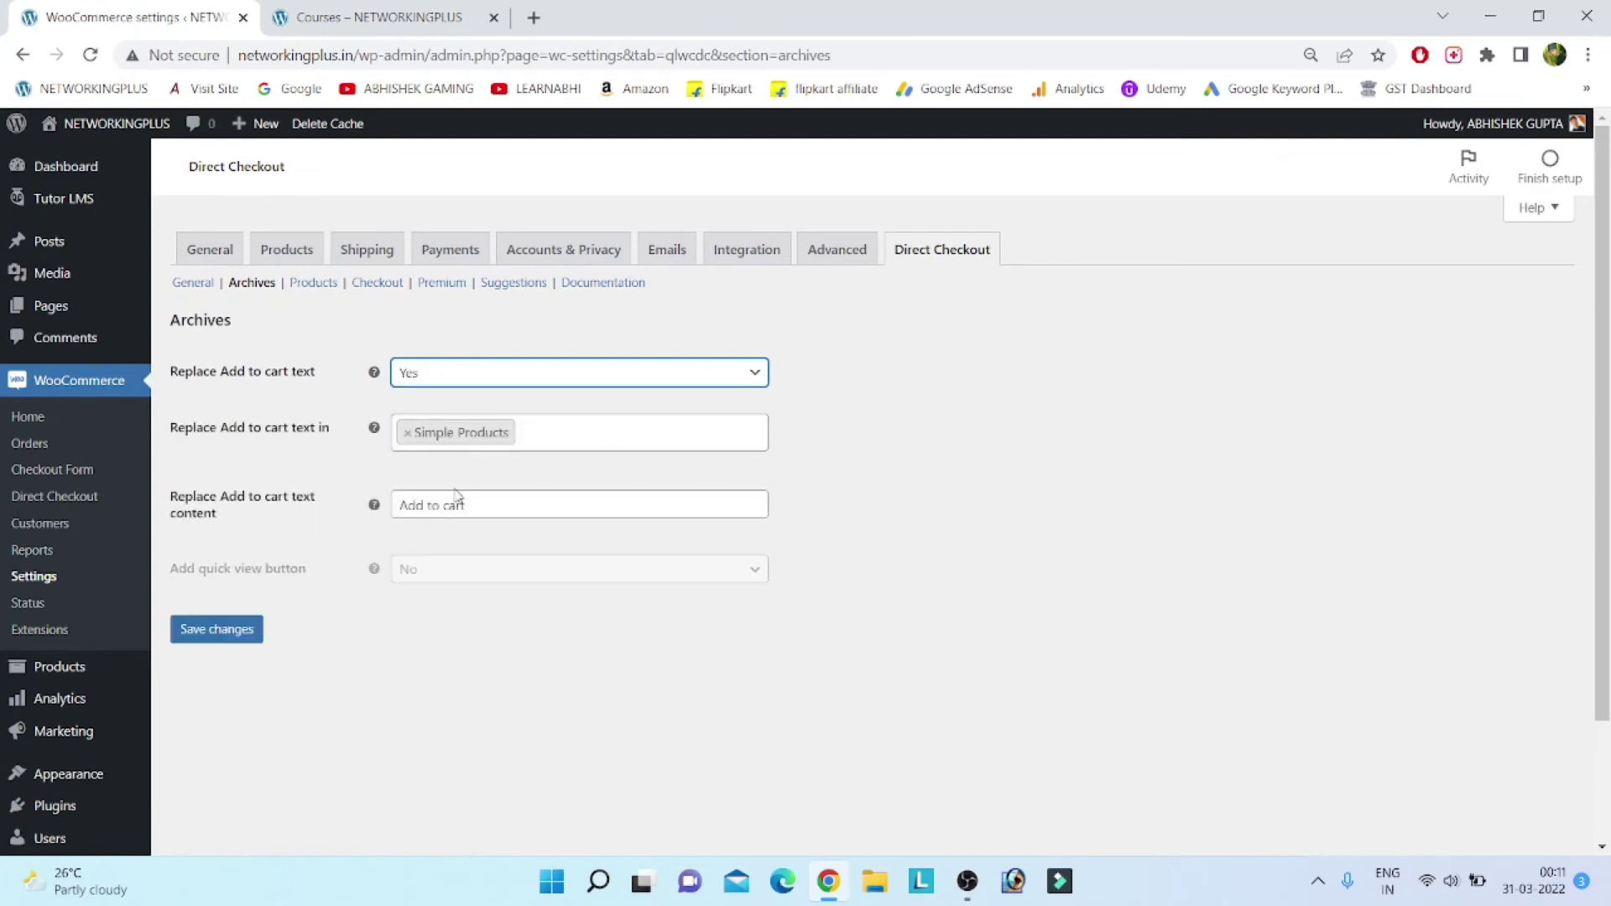
pyautogui.moveTo(479, 505); pyautogui.dragTo(392, 505)
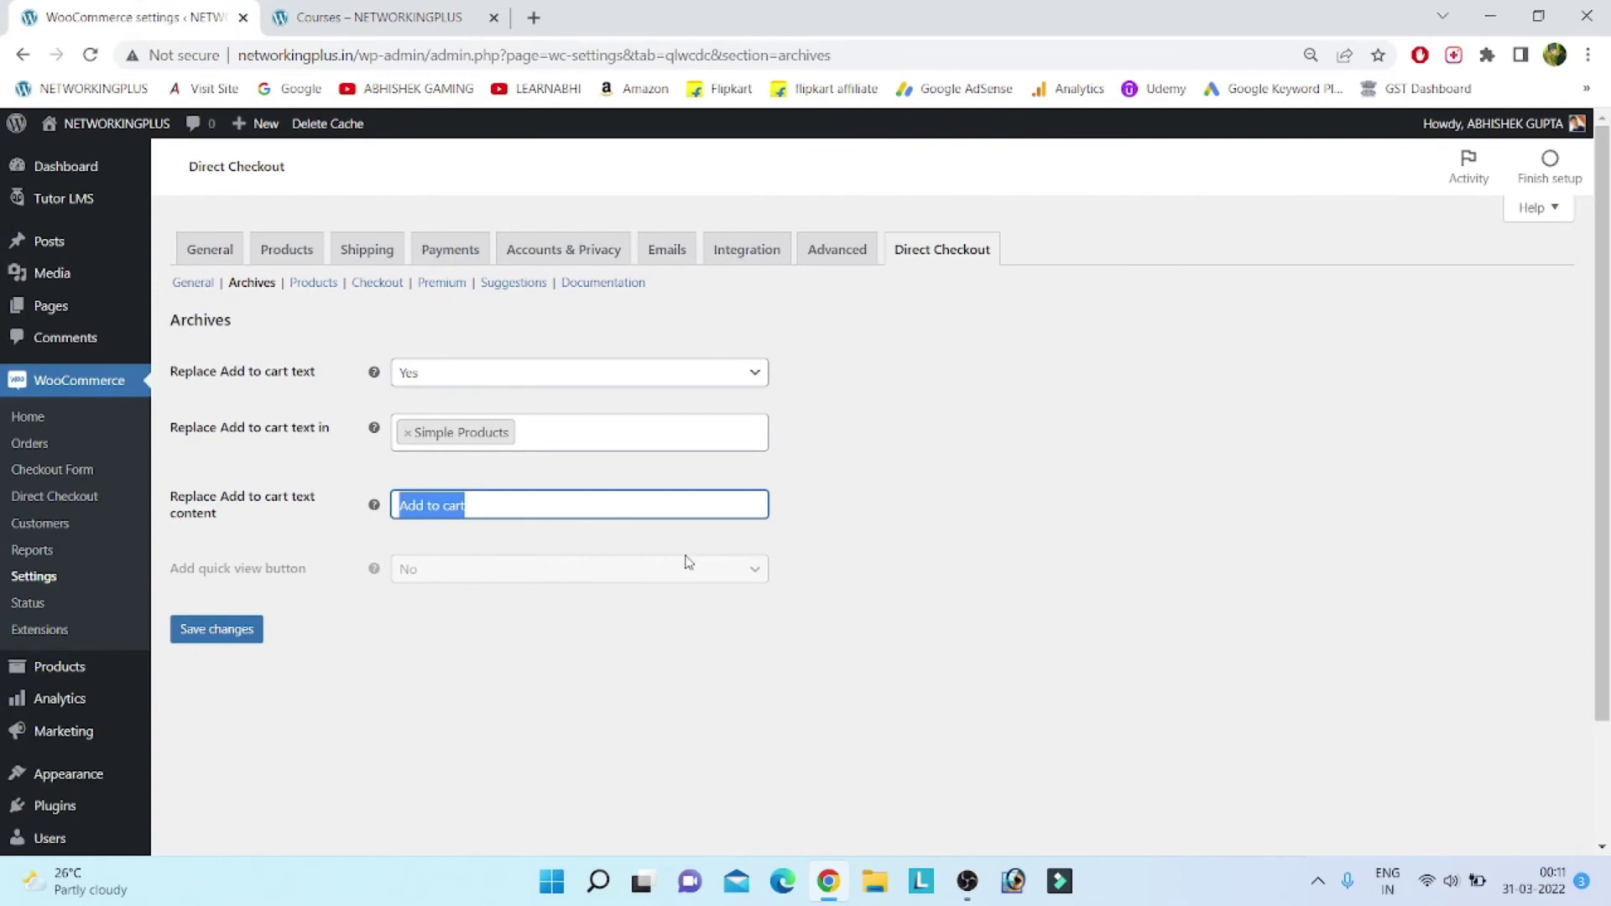
pyautogui.press('BackSpace')
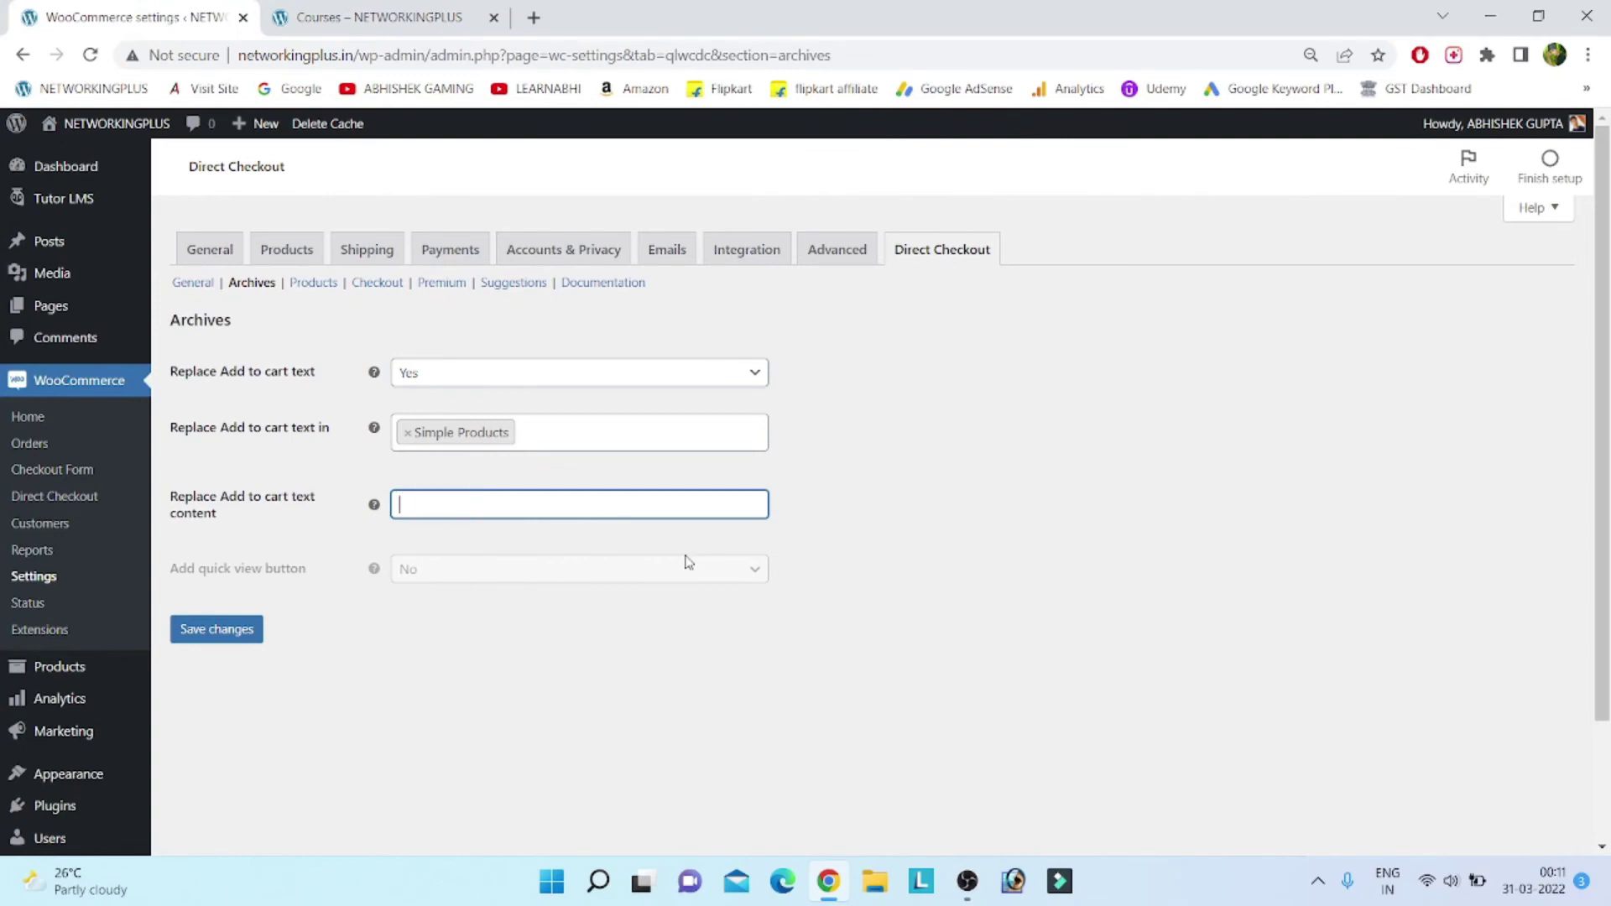
pyautogui.write('Buy Now')
pyautogui.press('BackSpace')
pyautogui.press('BackSpace')
pyautogui.press('BackSpace')
pyautogui.press('BackSpace')
pyautogui.press('BackSpace')
pyautogui.write('F')
pyautogui.write('nroll No')
pyautogui.write('w')
pyautogui.click(220, 630)
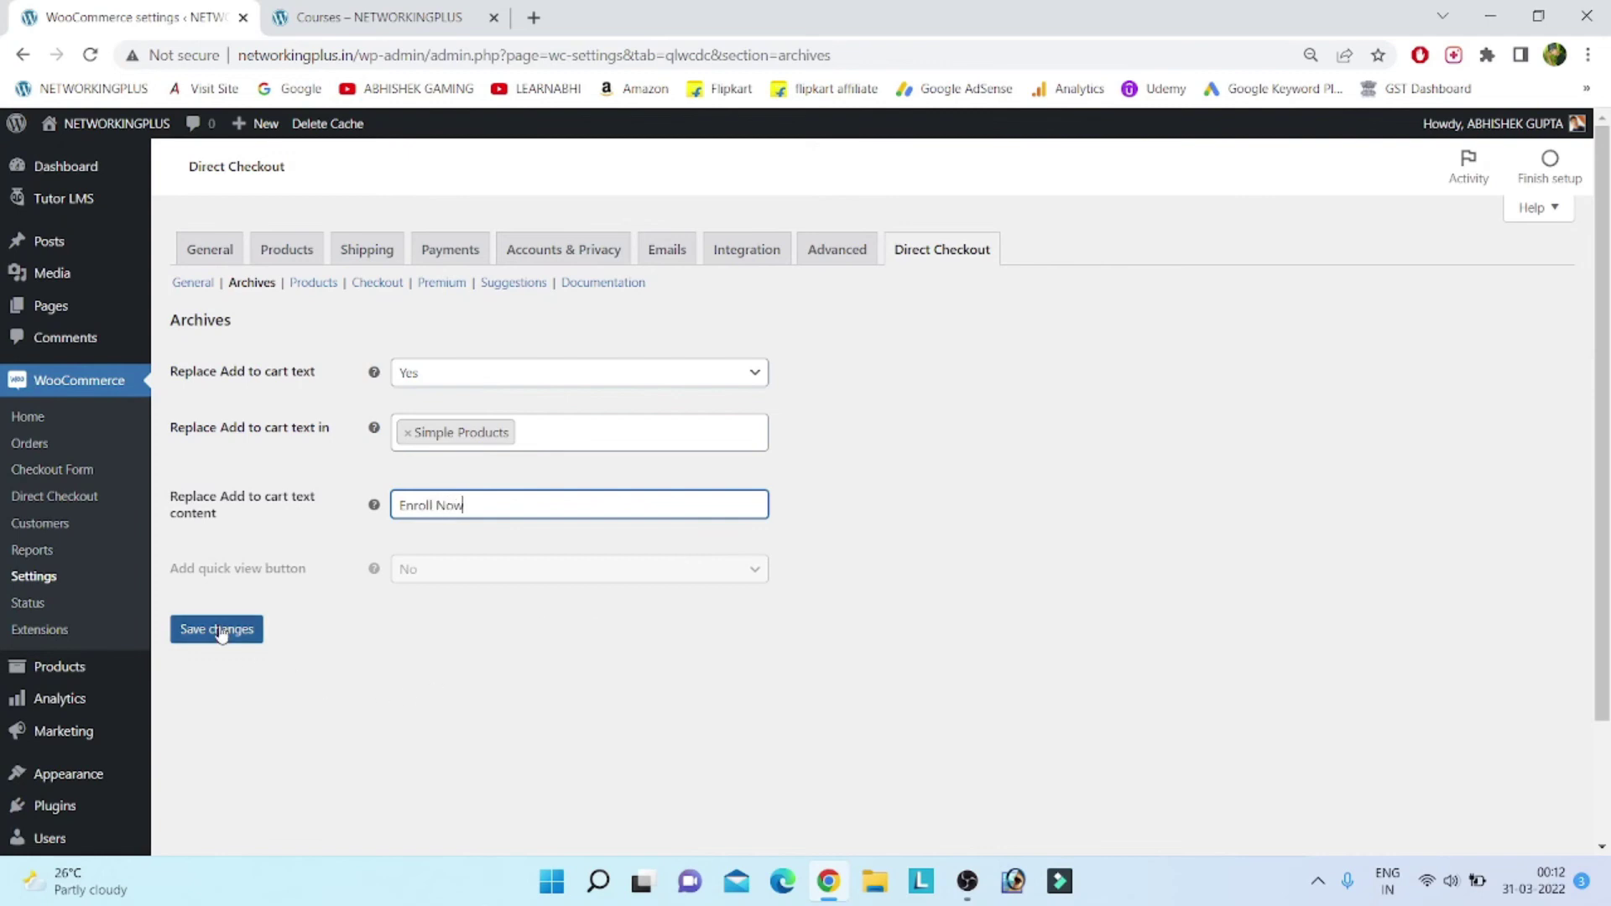
pyautogui.click(221, 630)
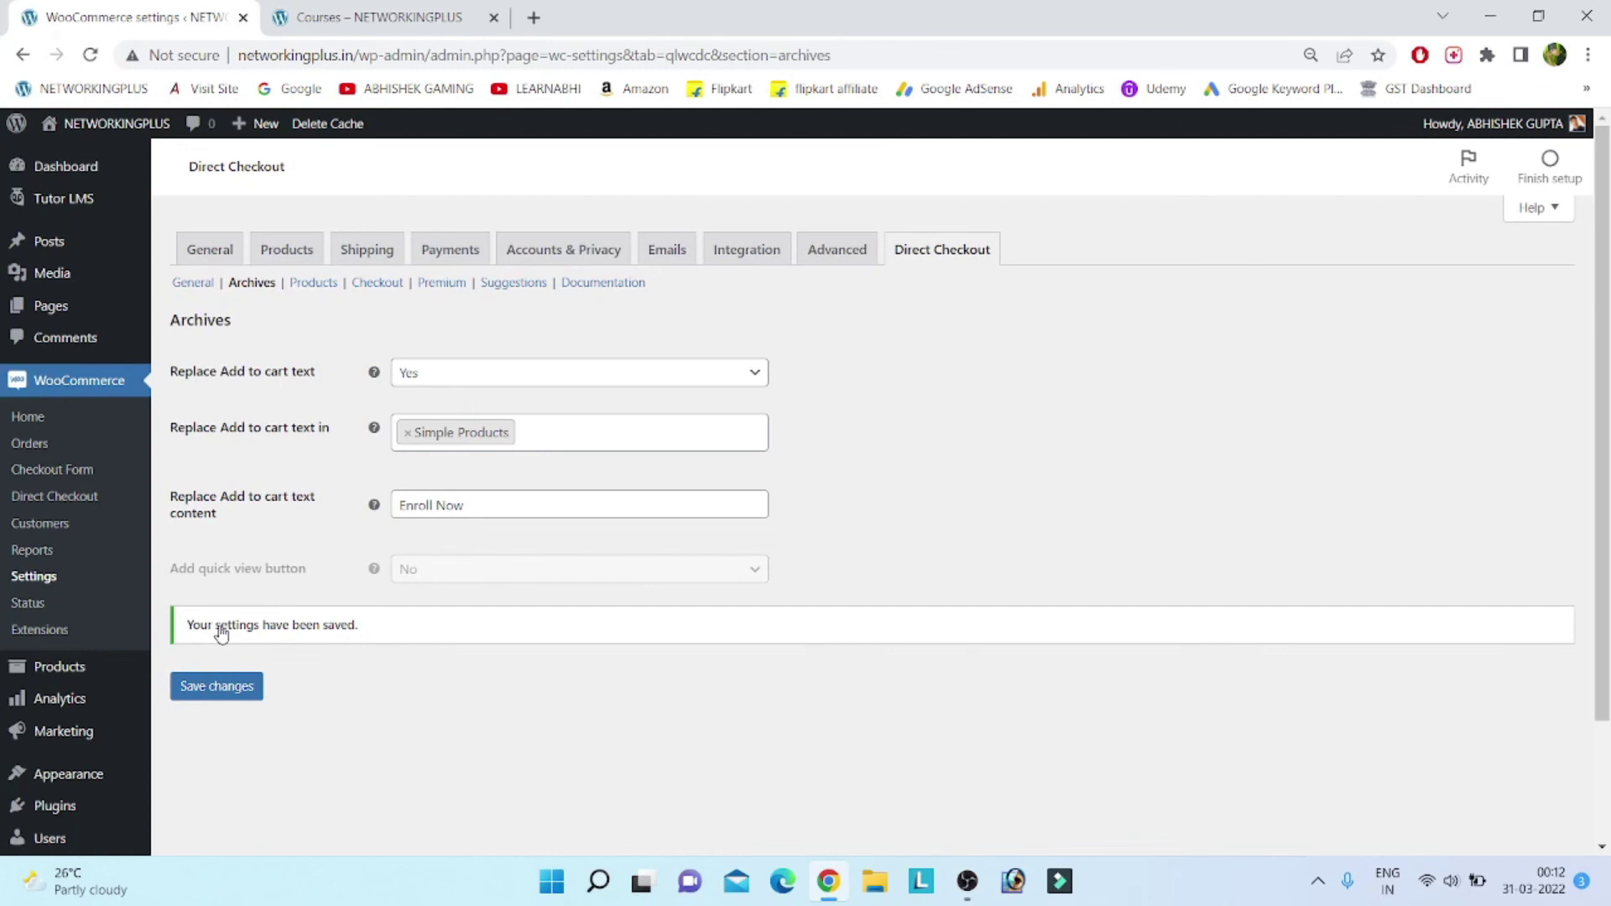
# - Reload the Courses page, enroll in the CCNA course and confirm it lands on Checkout
pyautogui.click(354, 17)
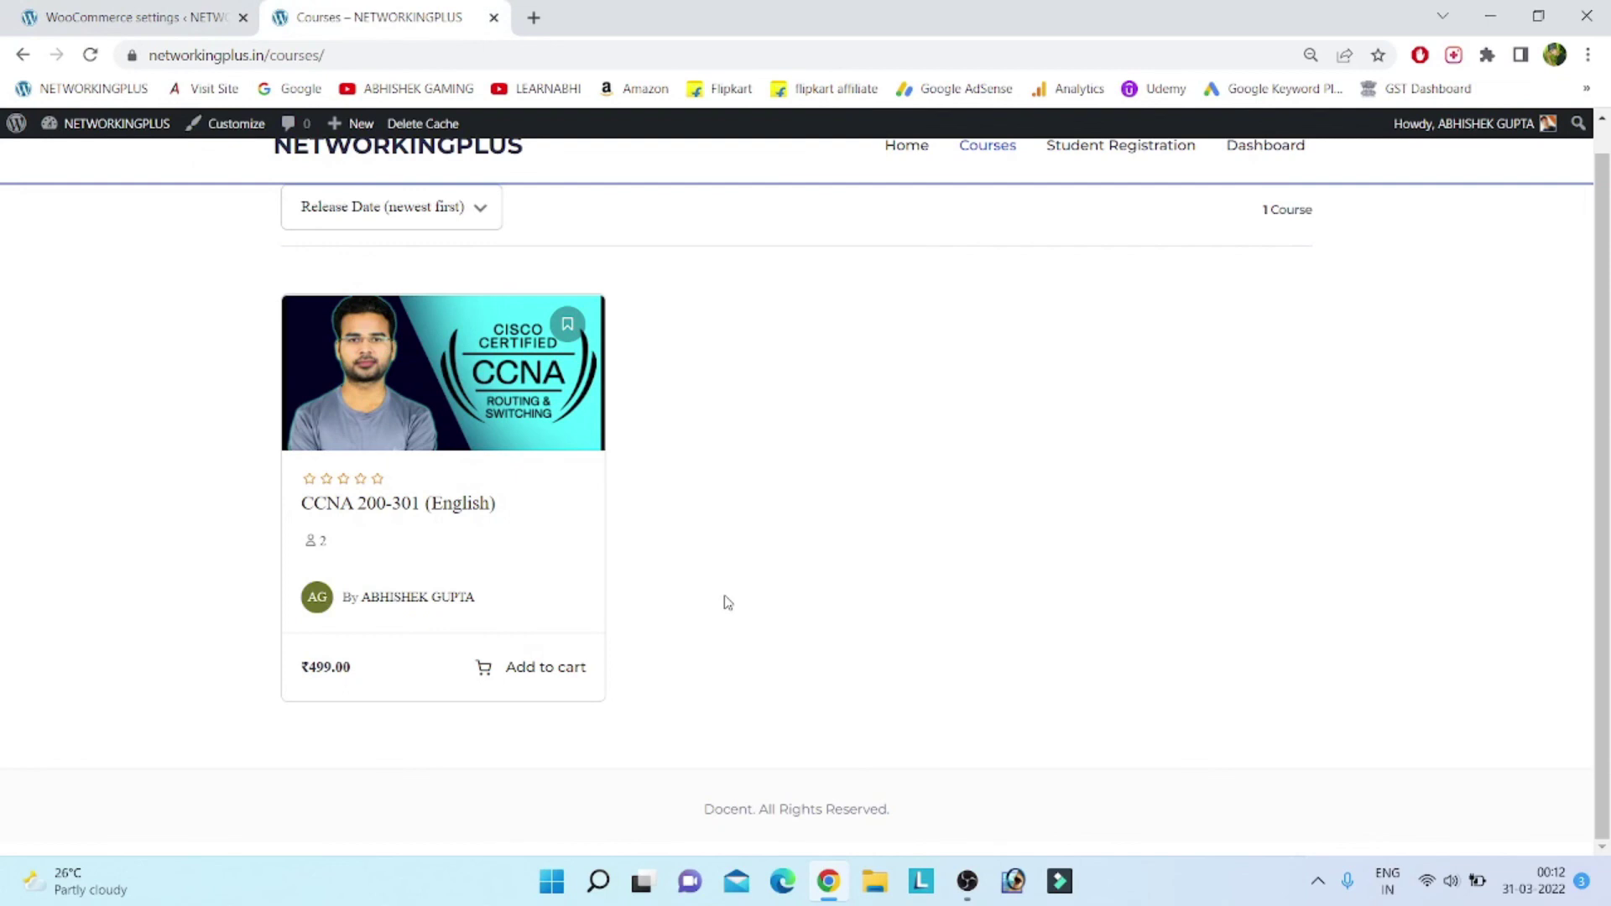
pyautogui.press('F5')
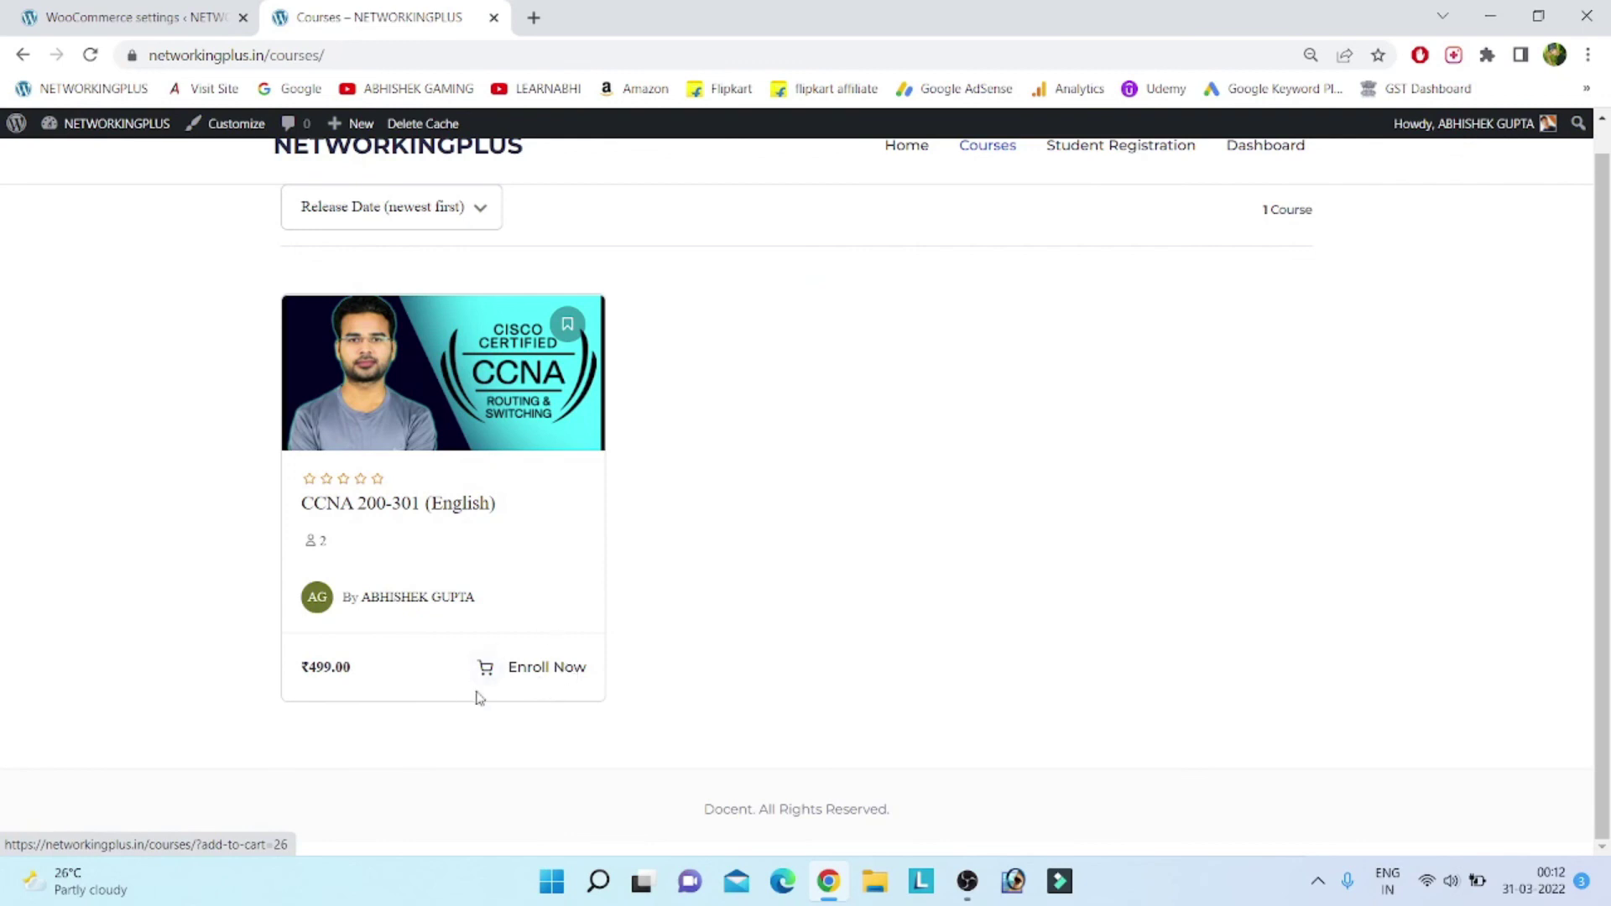
pyautogui.click(547, 676)
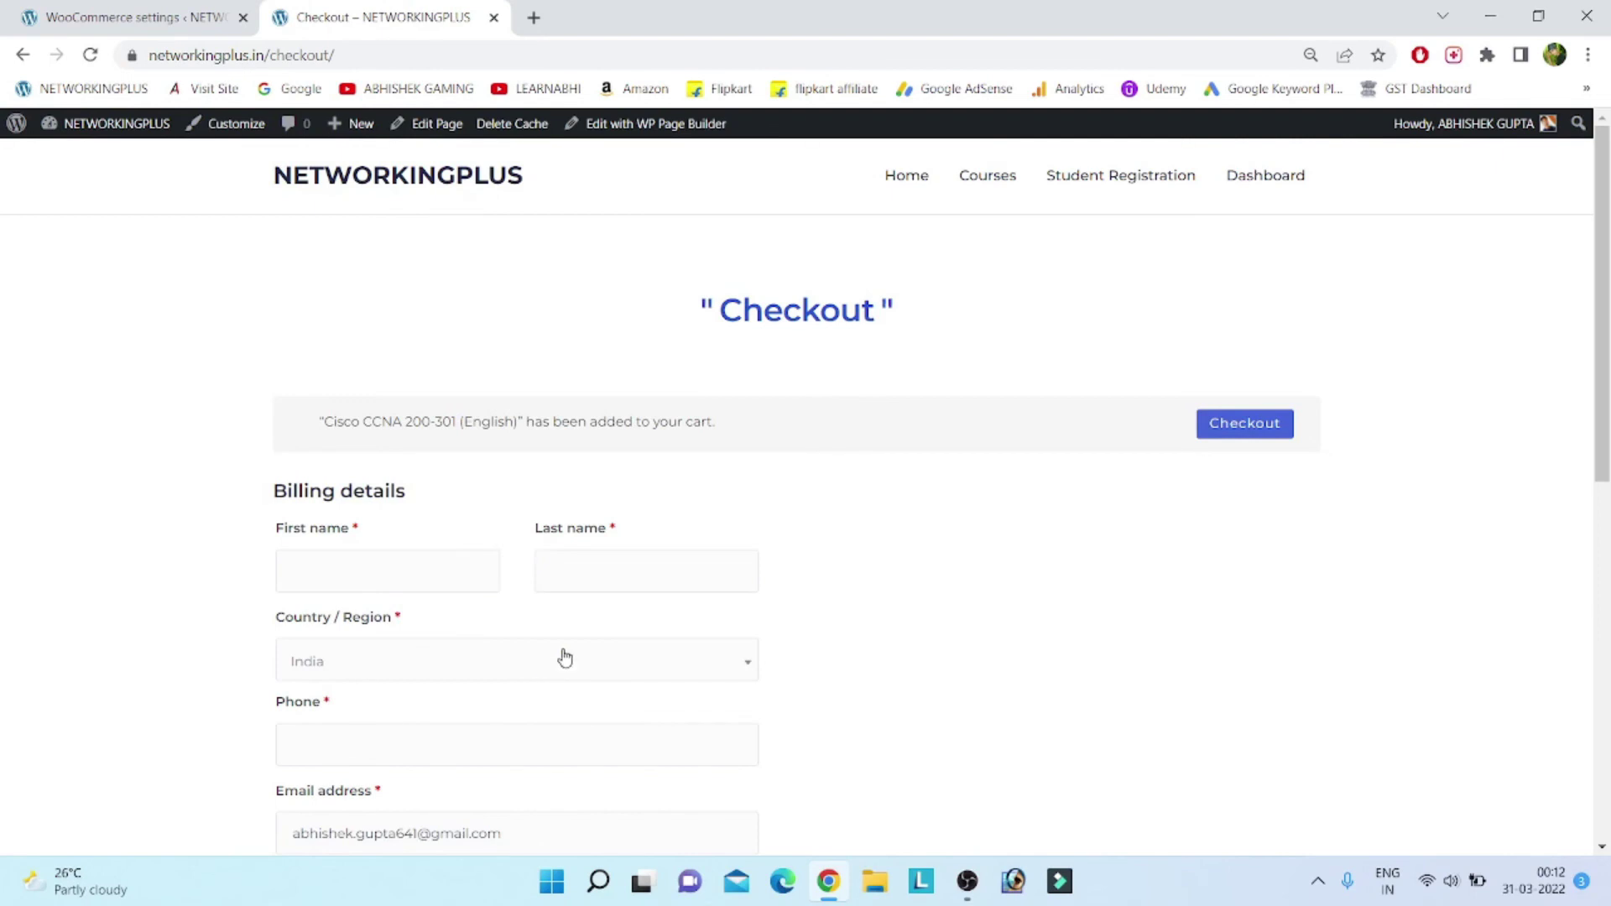
pyautogui.moveTo(717, 314); pyautogui.dragTo(885, 302)
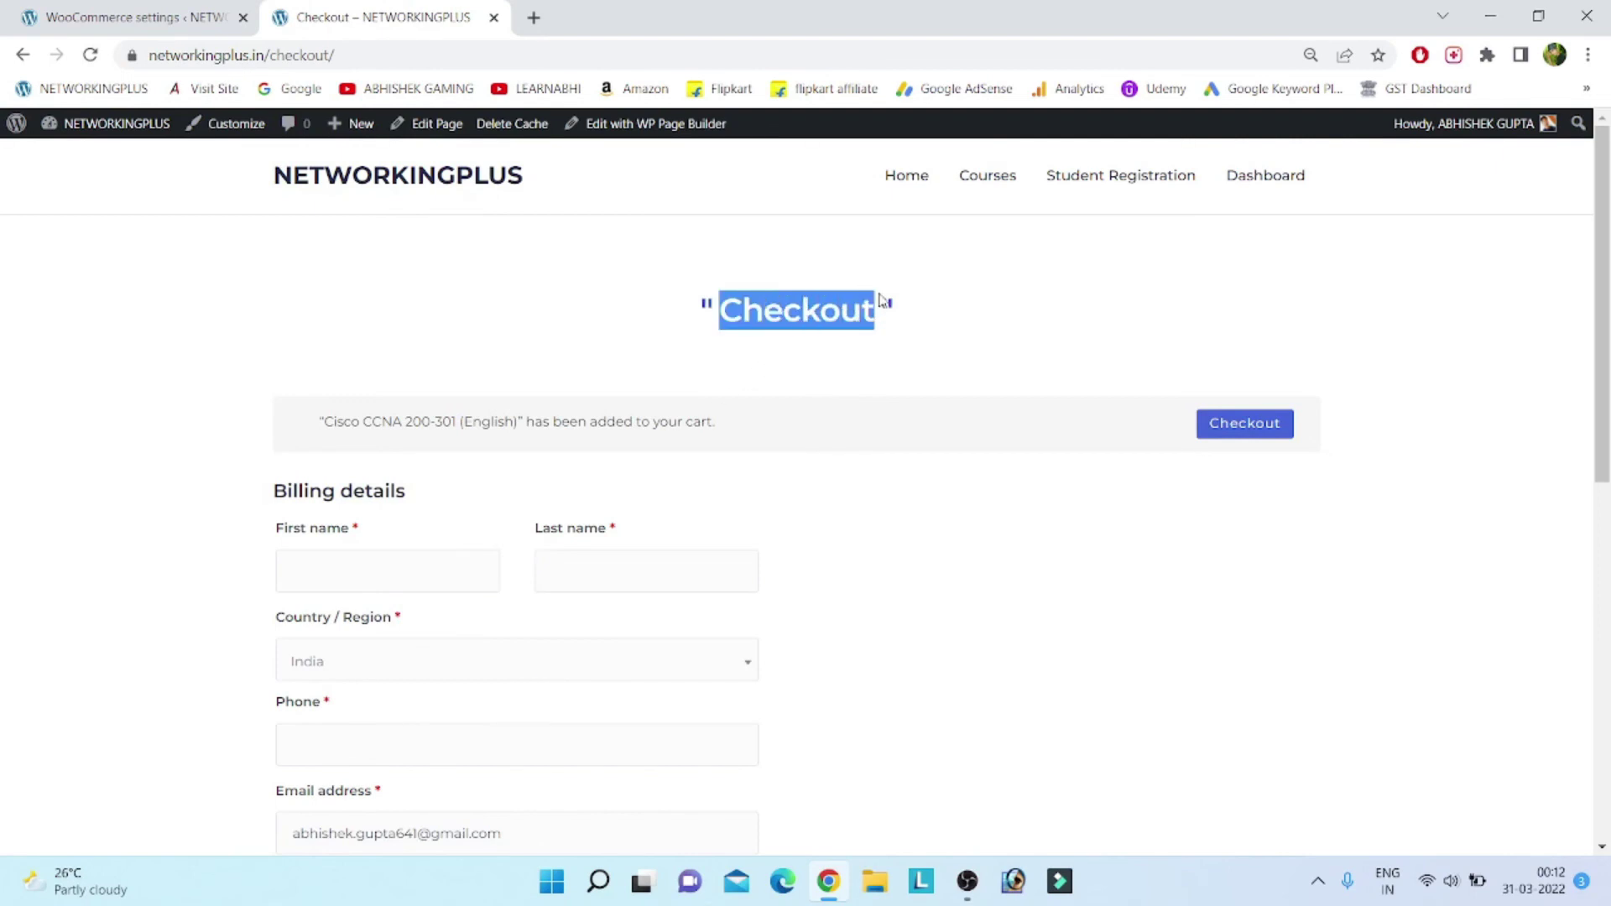
pyautogui.moveTo(1603, 252)
pyautogui.mouseDown()
pyautogui.moveTo(1603, 384)
pyautogui.moveTo(1599, 170)
pyautogui.mouseUp()
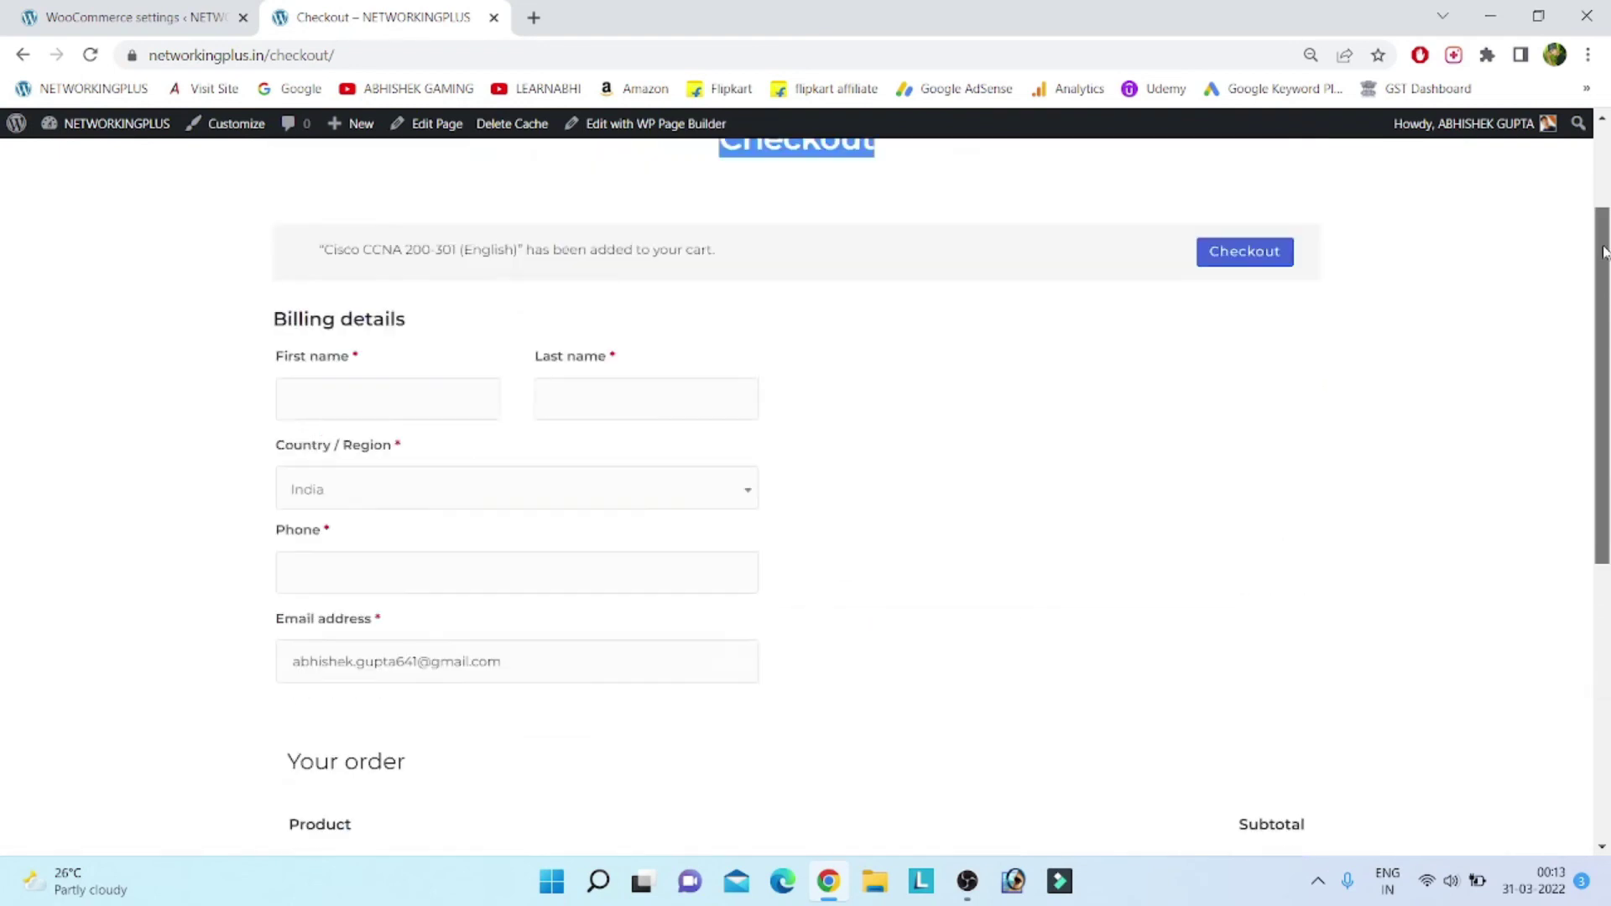